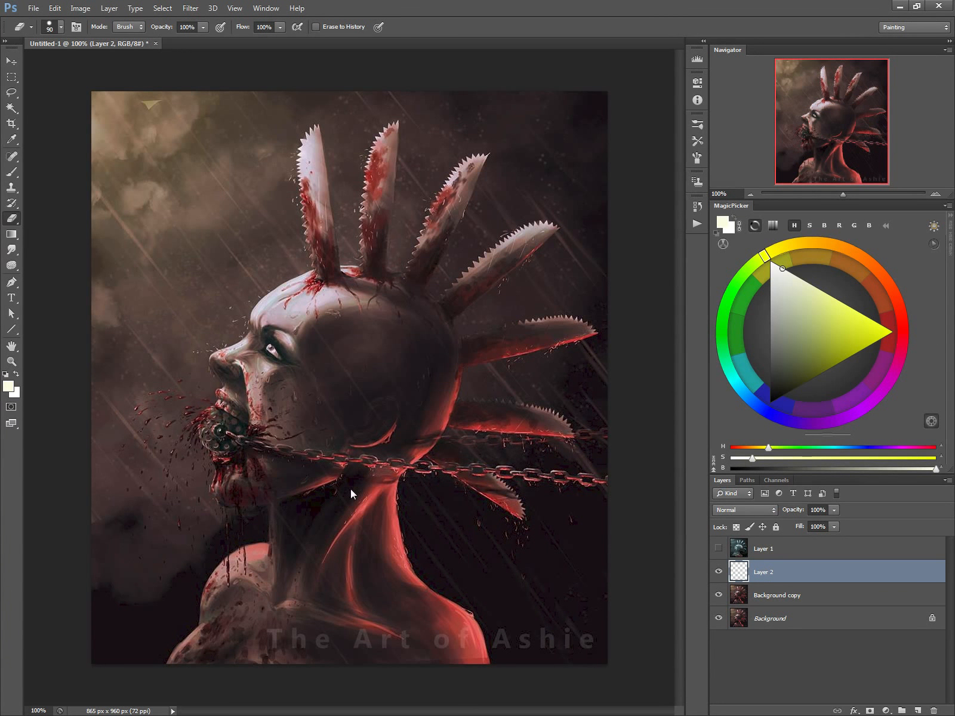
# Switch to the Brush tool and set the painting colour to a fully saturated magenta-purple
pyautogui.press('b')
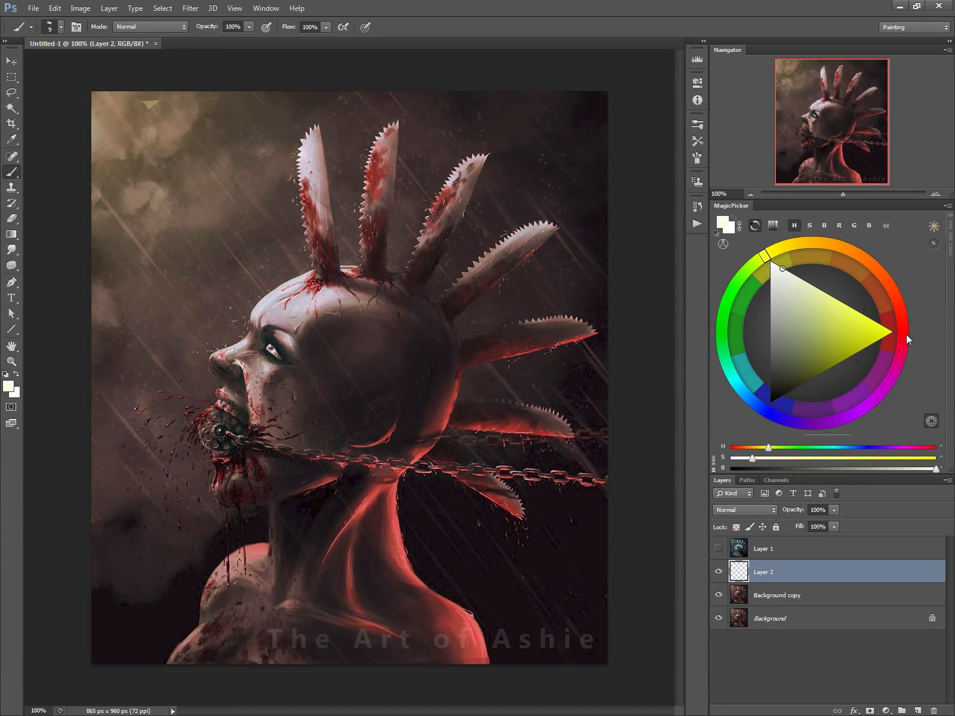
pyautogui.click(869, 402)
pyautogui.moveTo(877, 334); pyautogui.dragTo(893, 332)
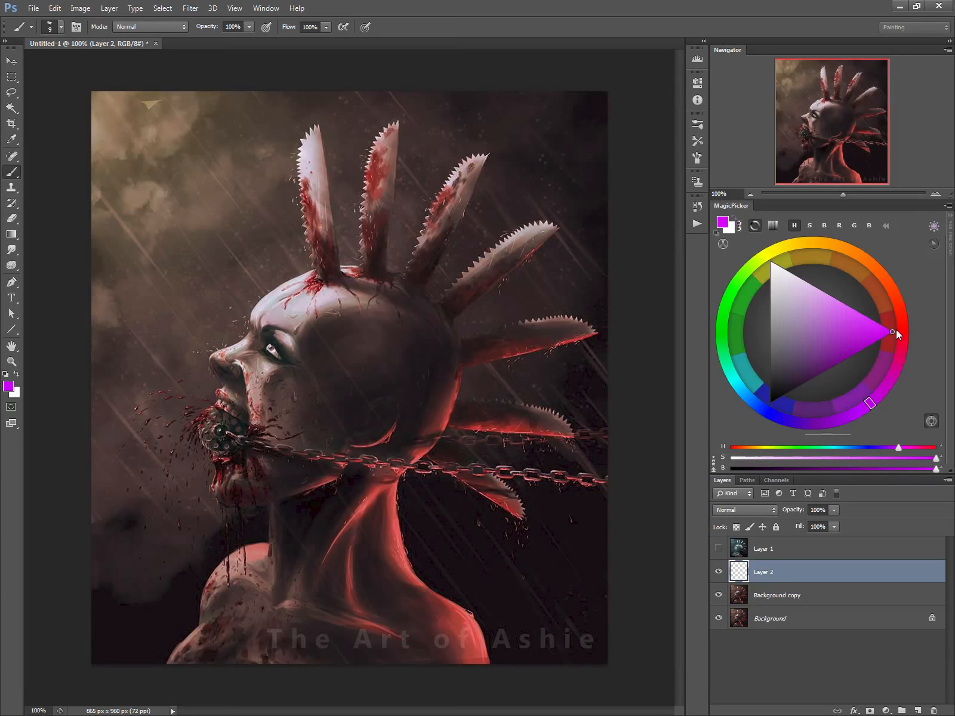
pyautogui.moveTo(353, 477); pyautogui.dragTo(303, 547)
pyautogui.moveTo(315, 498); pyautogui.dragTo(295, 519)
pyautogui.moveTo(285, 472); pyautogui.dragTo(303, 477)
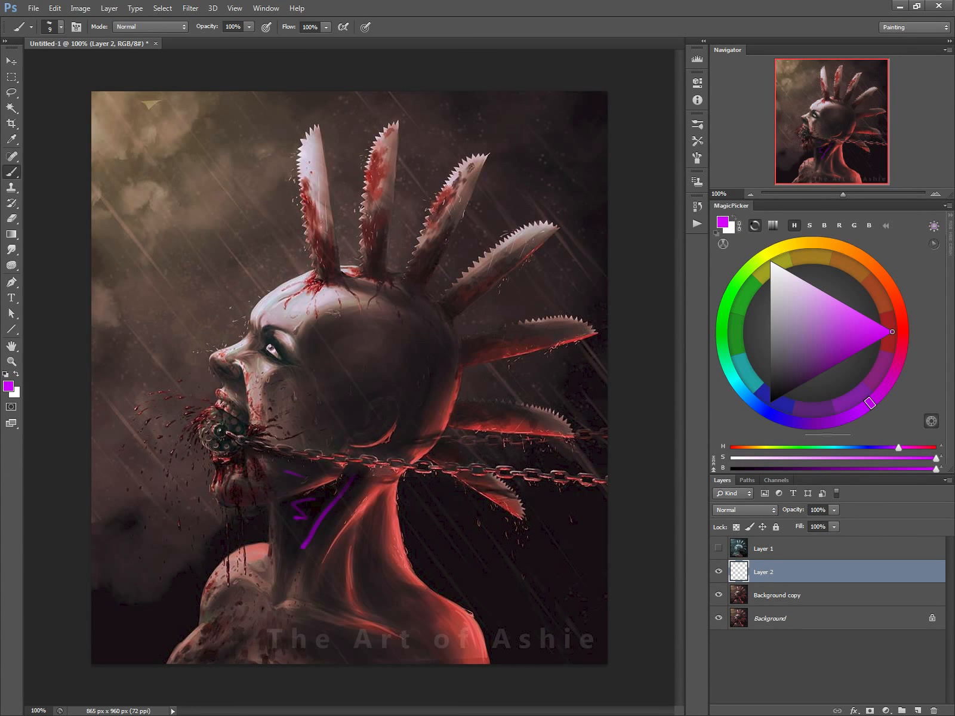
pyautogui.moveTo(426, 352); pyautogui.dragTo(410, 414)
pyautogui.hotkey('ctrl', 'alt', 'z')
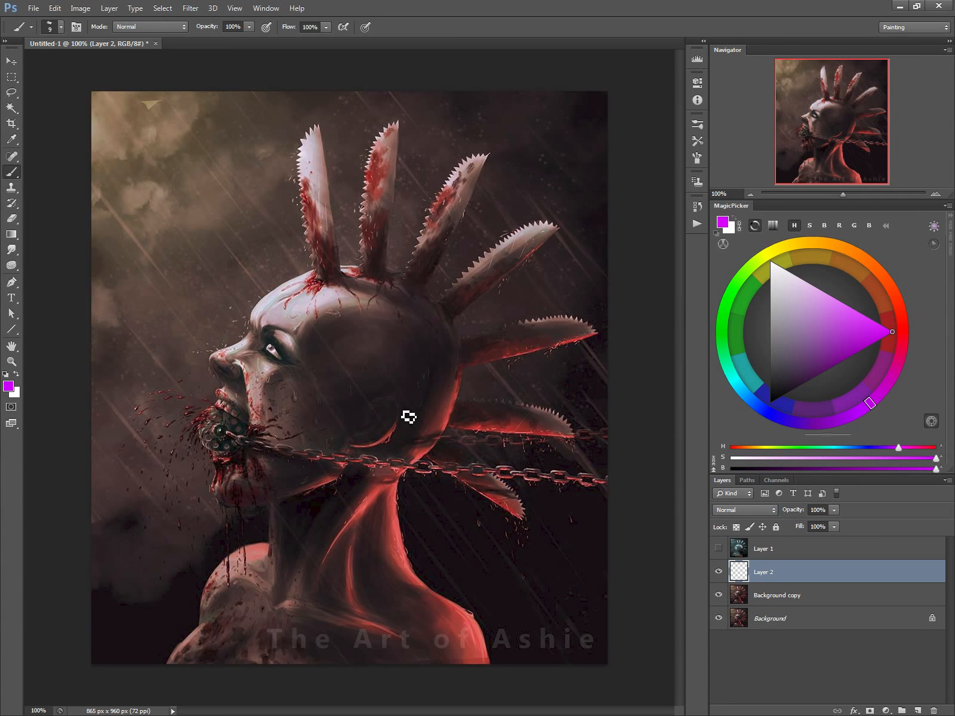
# Add a Levels adjustment above Background copy, brightening the Blue channel's midtones and slightly raising its output black level for a purple tint
pyautogui.click(740, 595)
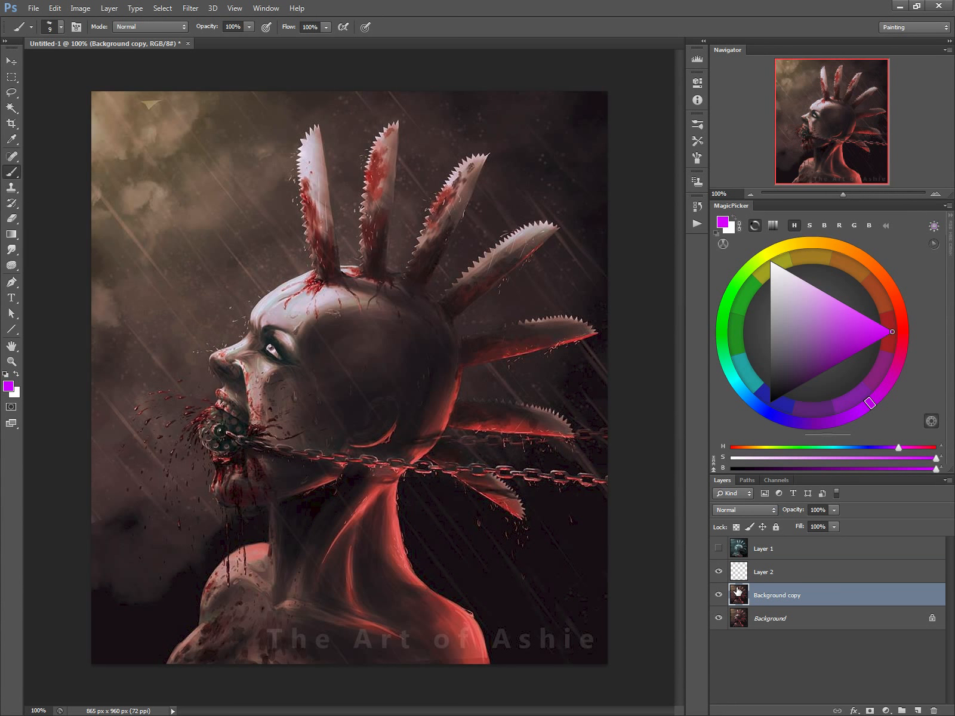
pyautogui.click(887, 711)
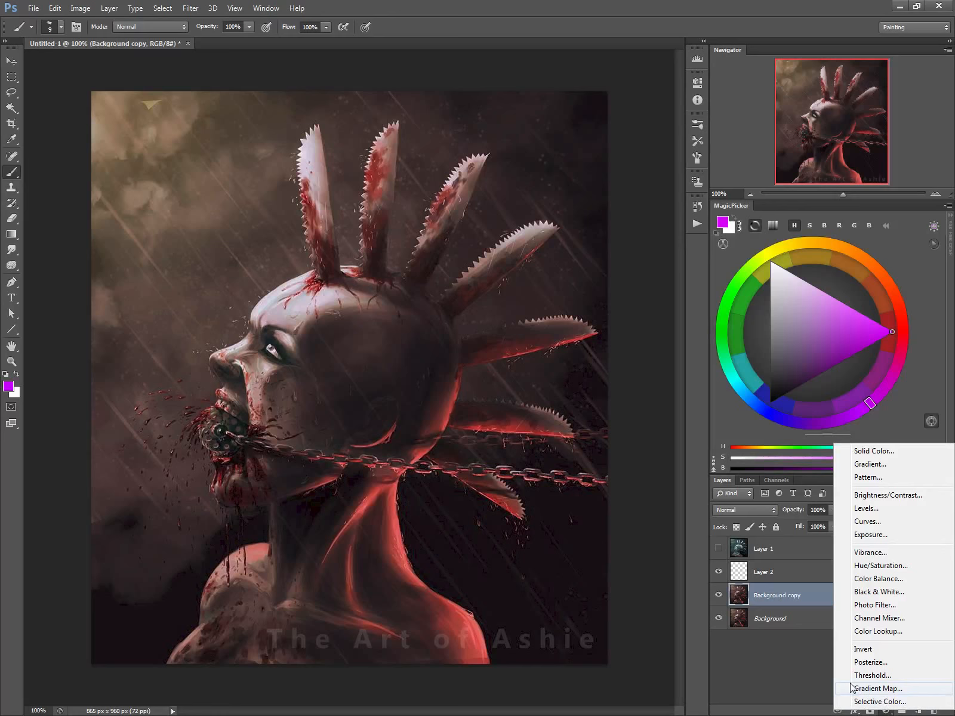
pyautogui.click(860, 511)
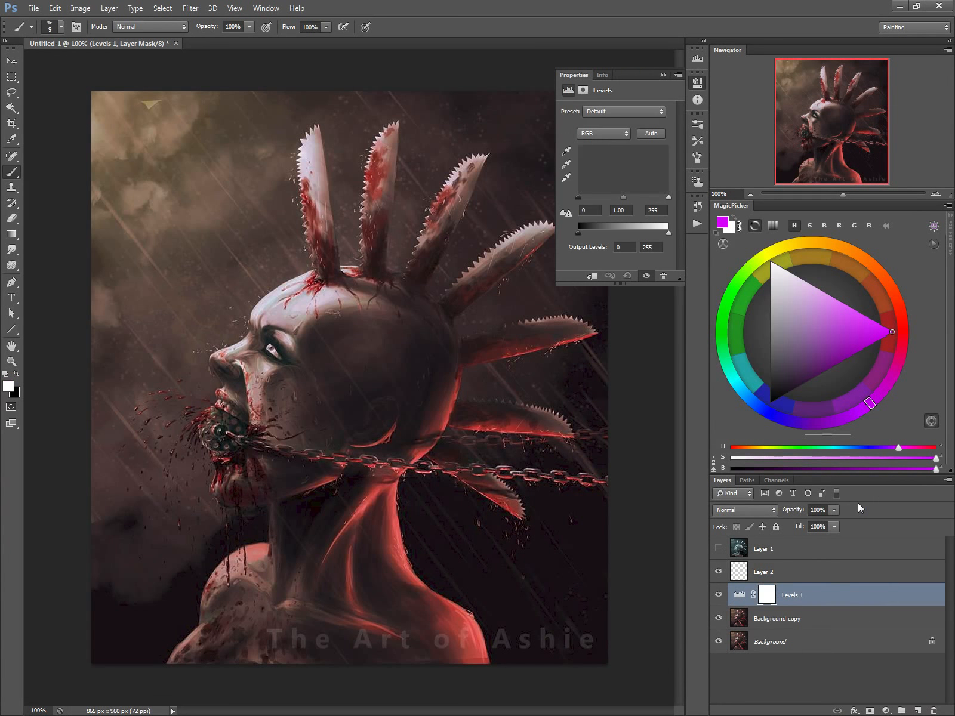
pyautogui.click(603, 133)
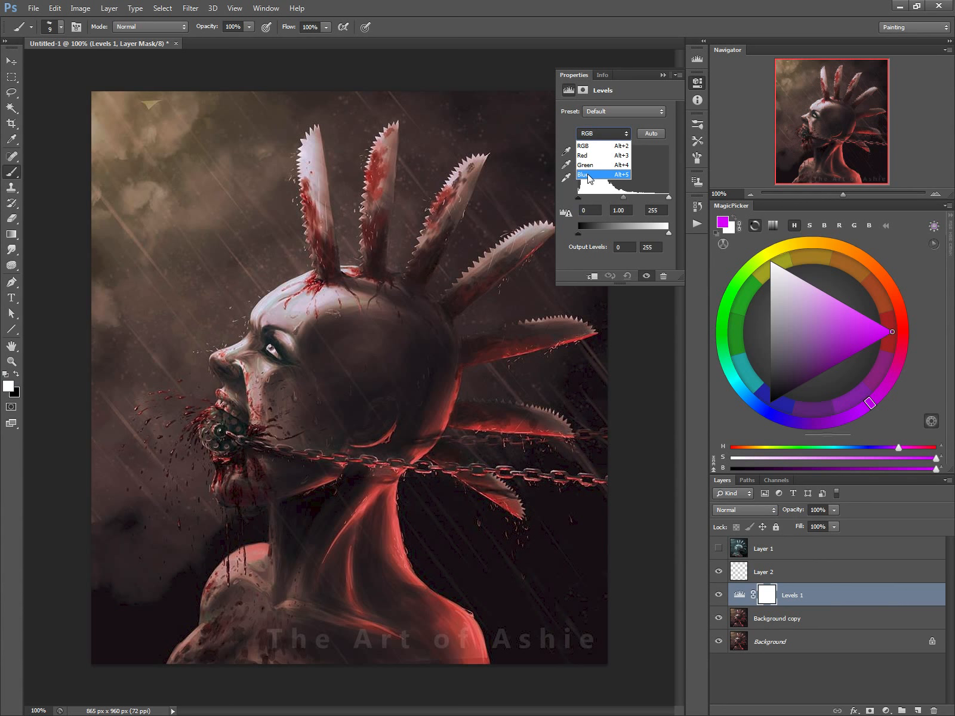
pyautogui.click(588, 175)
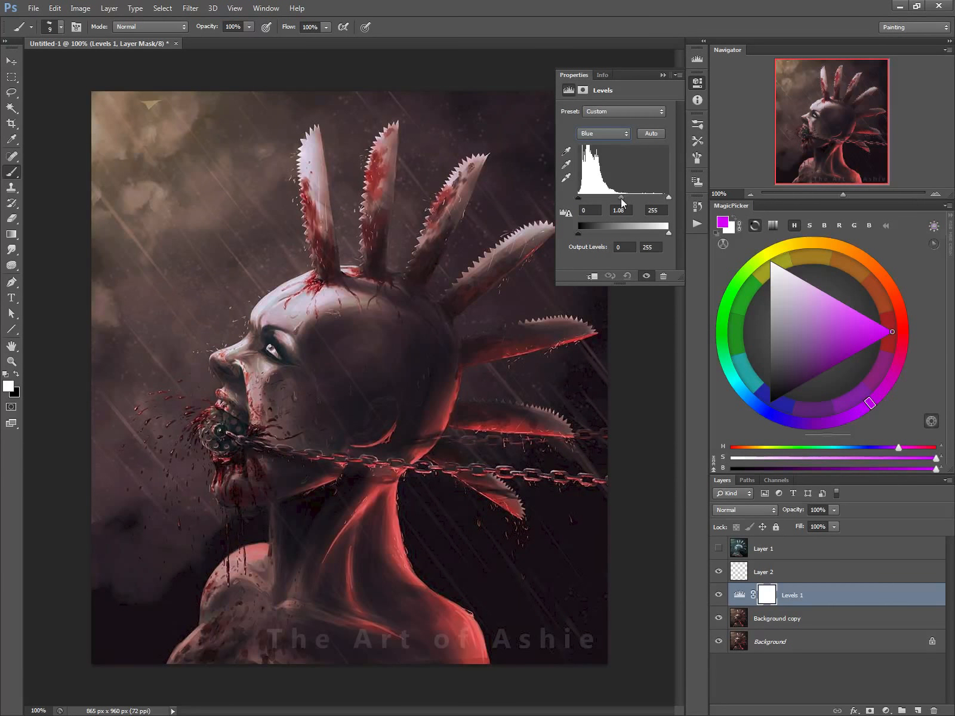
pyautogui.moveTo(616, 201); pyautogui.dragTo(621, 196)
pyautogui.moveTo(578, 234); pyautogui.dragTo(581, 235)
pyautogui.click(577, 75)
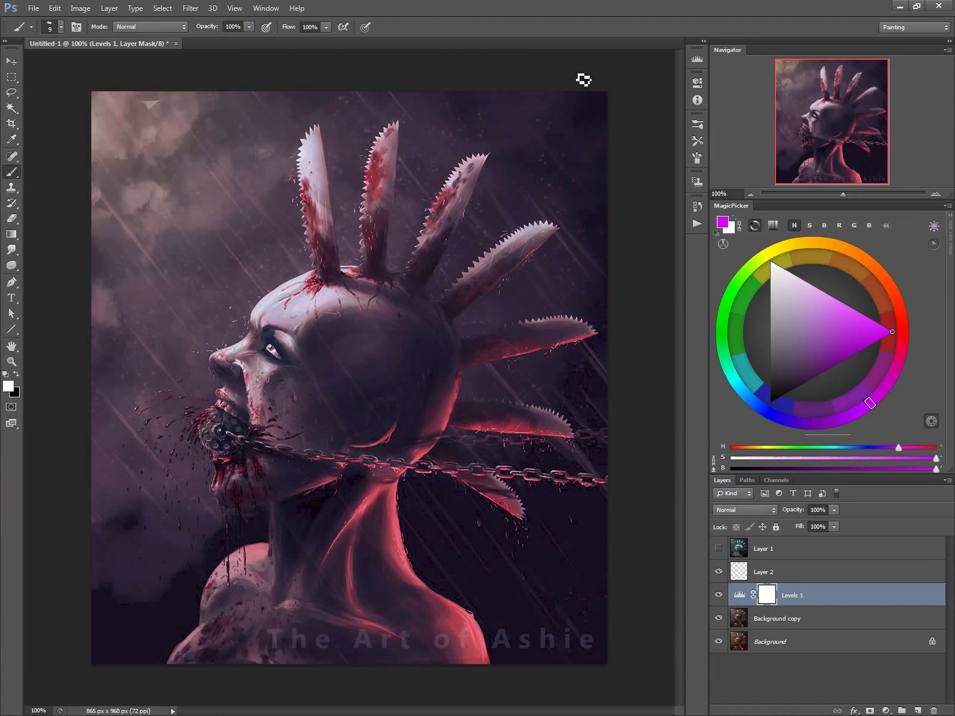
# Sketch purple guide lines on Layer 2 for the front and back of the neck, the diagonal neck muscle, the collarbone and the shoulders
pyautogui.click(738, 571)
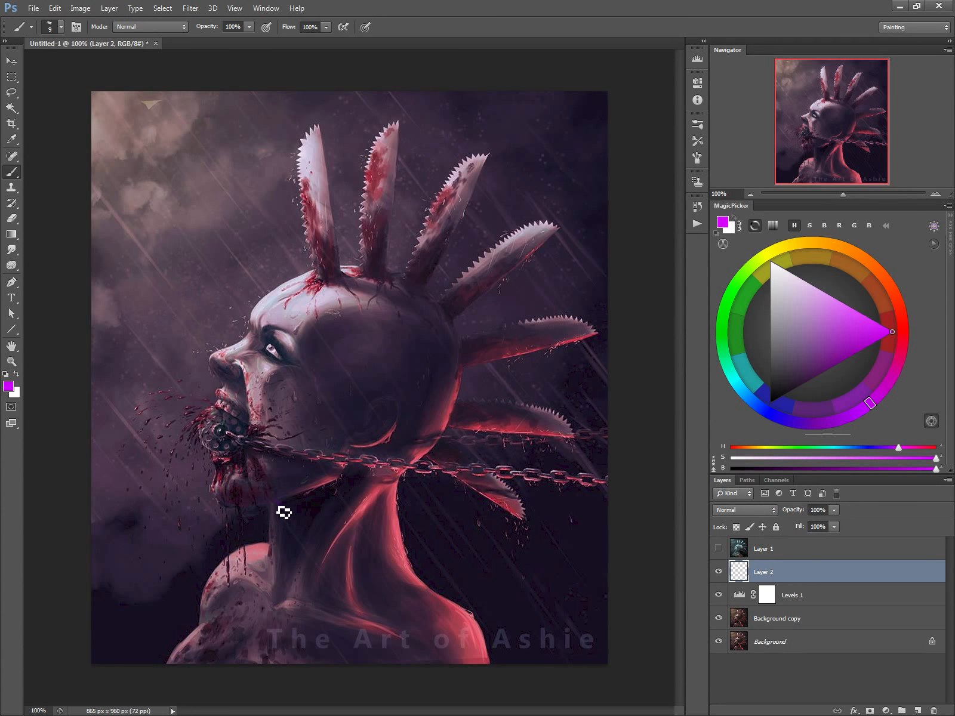
pyautogui.moveTo(284, 518)
pyautogui.mouseDown()
pyautogui.moveTo(295, 548)
pyautogui.moveTo(283, 515)
pyautogui.moveTo(291, 555)
pyautogui.moveTo(278, 540)
pyautogui.moveTo(276, 548)
pyautogui.moveTo(290, 570)
pyautogui.mouseUp()
pyautogui.moveTo(402, 491)
pyautogui.mouseDown()
pyautogui.moveTo(410, 552)
pyautogui.moveTo(471, 606)
pyautogui.moveTo(501, 654)
pyautogui.mouseUp()
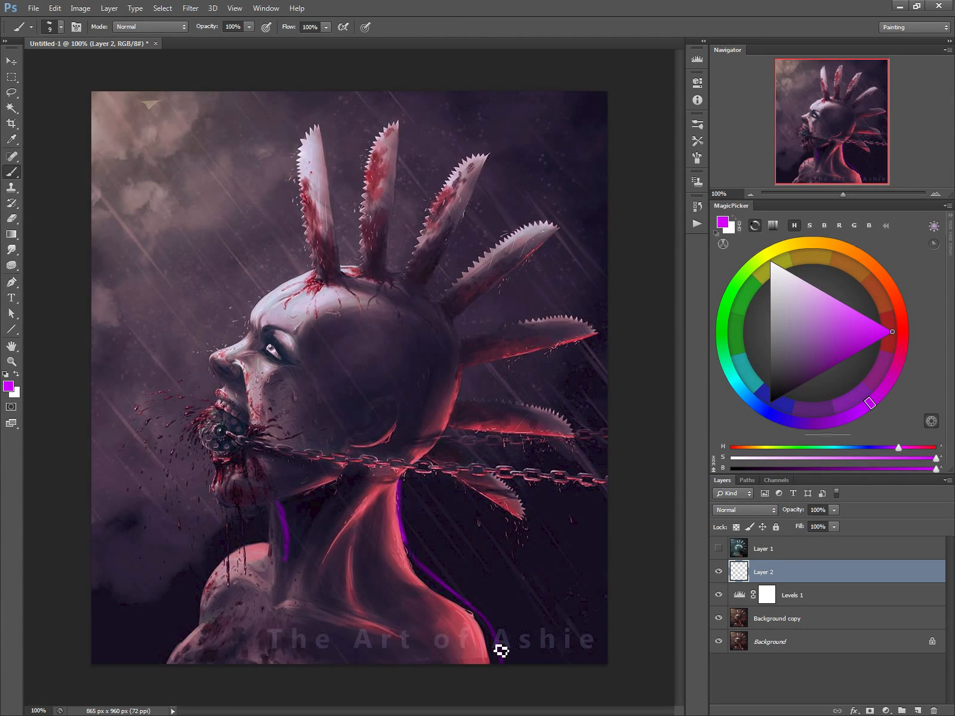
pyautogui.moveTo(288, 549)
pyautogui.mouseDown()
pyautogui.moveTo(262, 557)
pyautogui.moveTo(279, 556)
pyautogui.moveTo(243, 547)
pyautogui.mouseUp()
pyautogui.moveTo(272, 506); pyautogui.dragTo(290, 544)
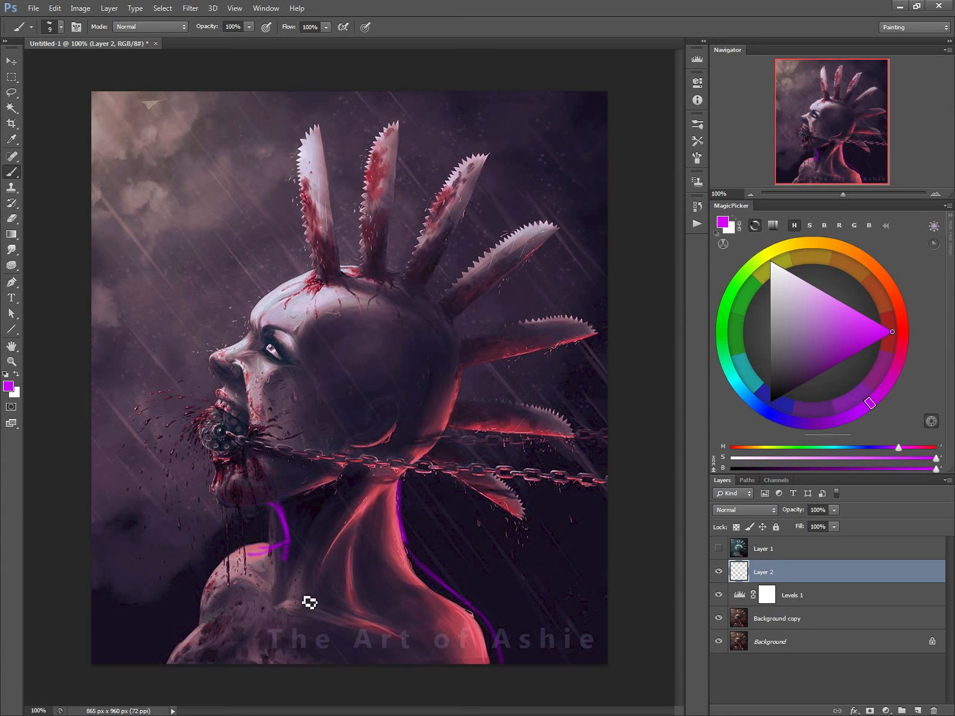
pyautogui.moveTo(373, 476)
pyautogui.mouseDown()
pyautogui.moveTo(315, 589)
pyautogui.moveTo(291, 589)
pyautogui.moveTo(395, 615)
pyautogui.mouseUp()
pyautogui.moveTo(277, 571); pyautogui.dragTo(246, 552)
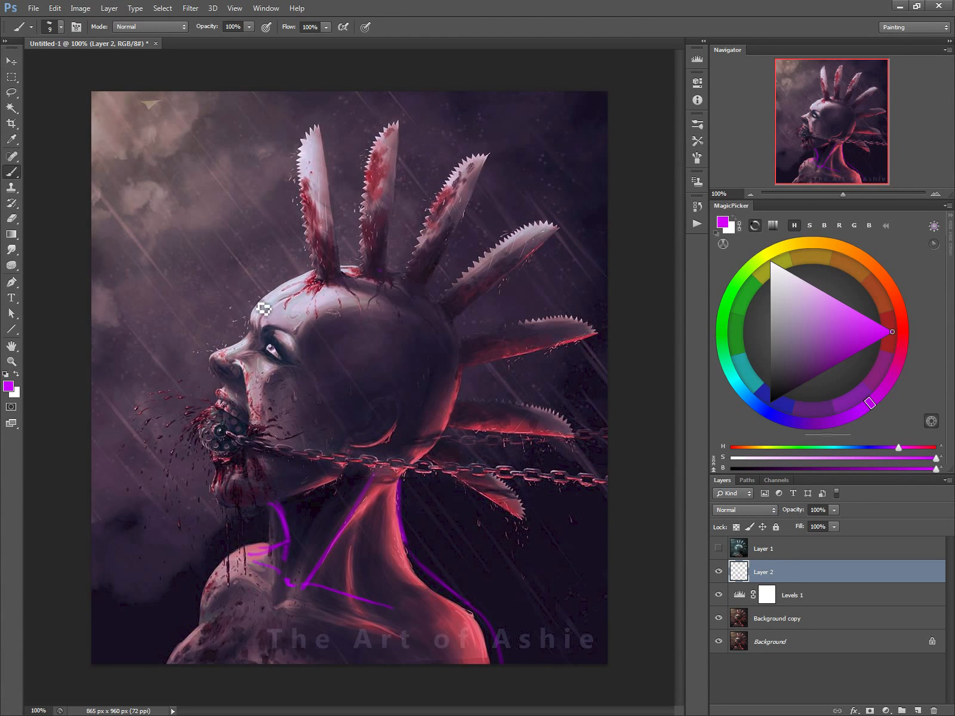
pyautogui.moveTo(276, 279); pyautogui.dragTo(221, 497)
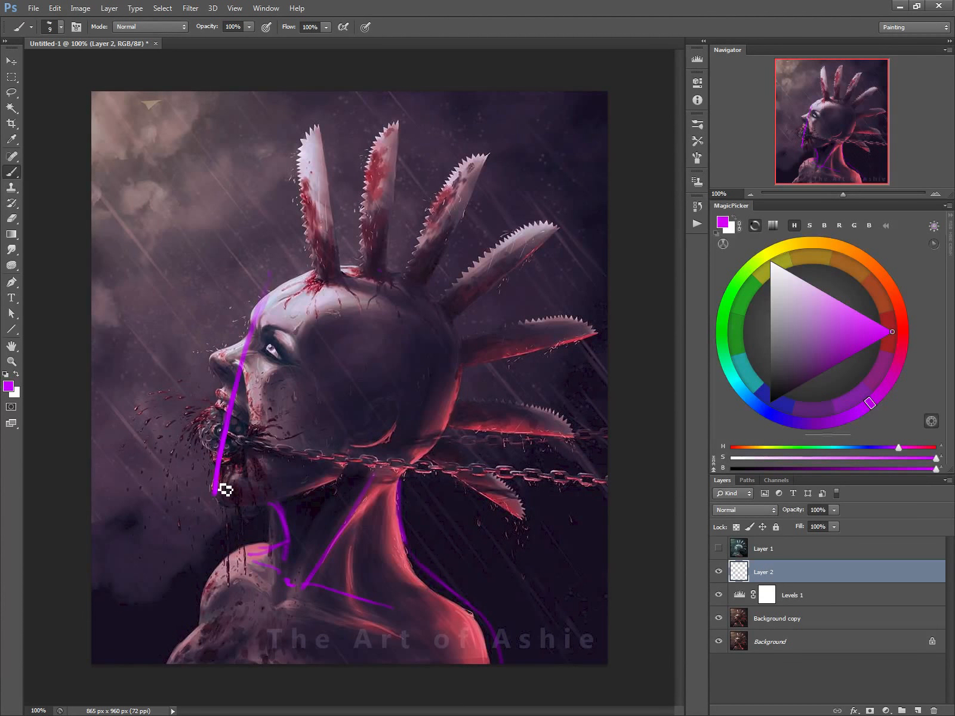
pyautogui.moveTo(263, 303)
pyautogui.mouseDown()
pyautogui.moveTo(276, 273)
pyautogui.moveTo(311, 259)
pyautogui.moveTo(484, 362)
pyautogui.moveTo(485, 434)
pyautogui.moveTo(461, 441)
pyautogui.mouseUp()
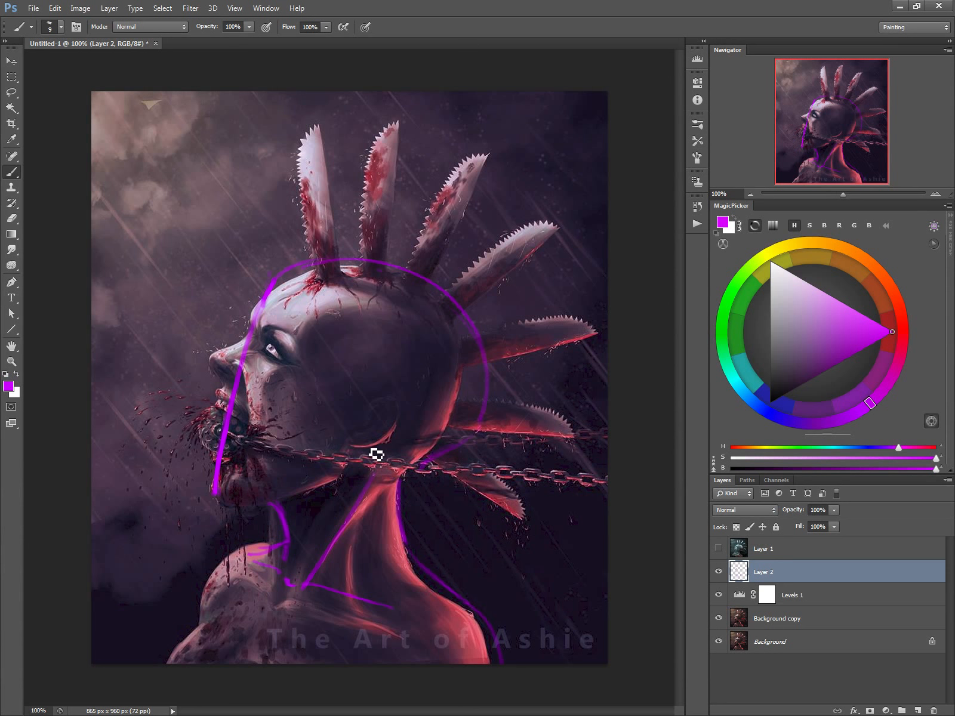
pyautogui.moveTo(391, 278)
pyautogui.mouseDown()
pyautogui.moveTo(381, 386)
pyautogui.moveTo(389, 349)
pyautogui.moveTo(348, 464)
pyautogui.mouseUp()
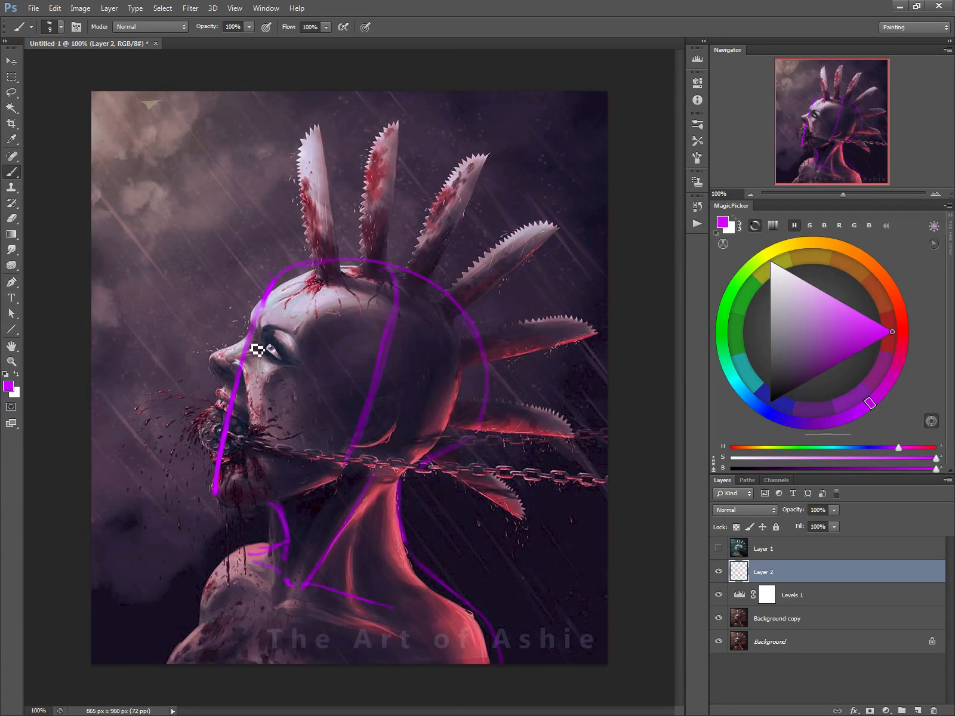
pyautogui.moveTo(261, 333); pyautogui.dragTo(319, 346)
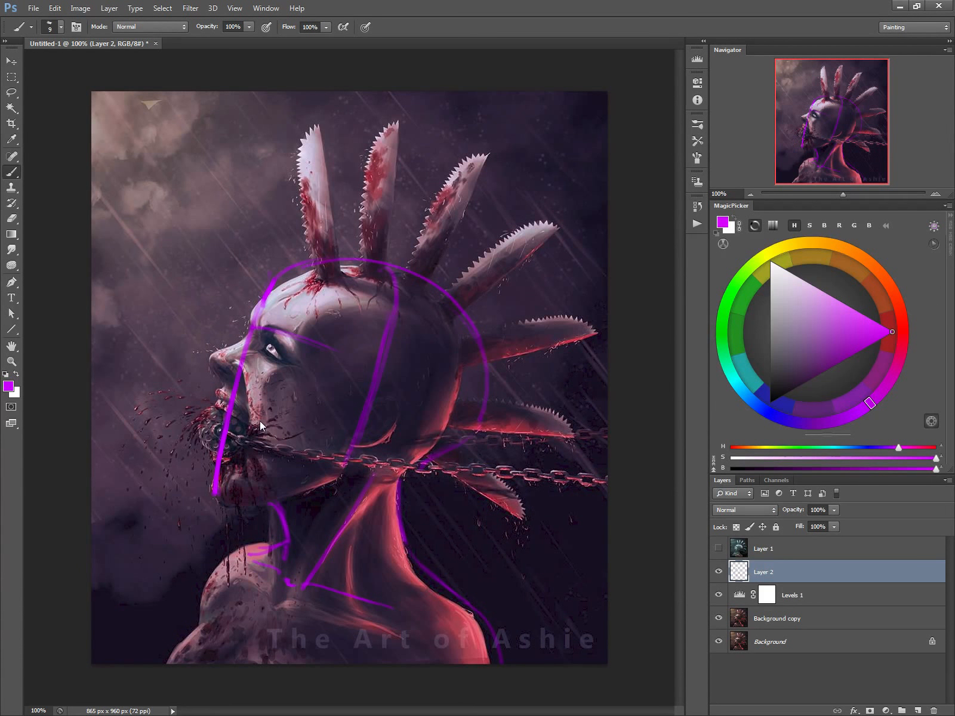
pyautogui.press('e')
pyautogui.moveTo(195, 457)
pyautogui.mouseDown()
pyautogui.moveTo(247, 301)
pyautogui.moveTo(374, 264)
pyautogui.mouseUp()
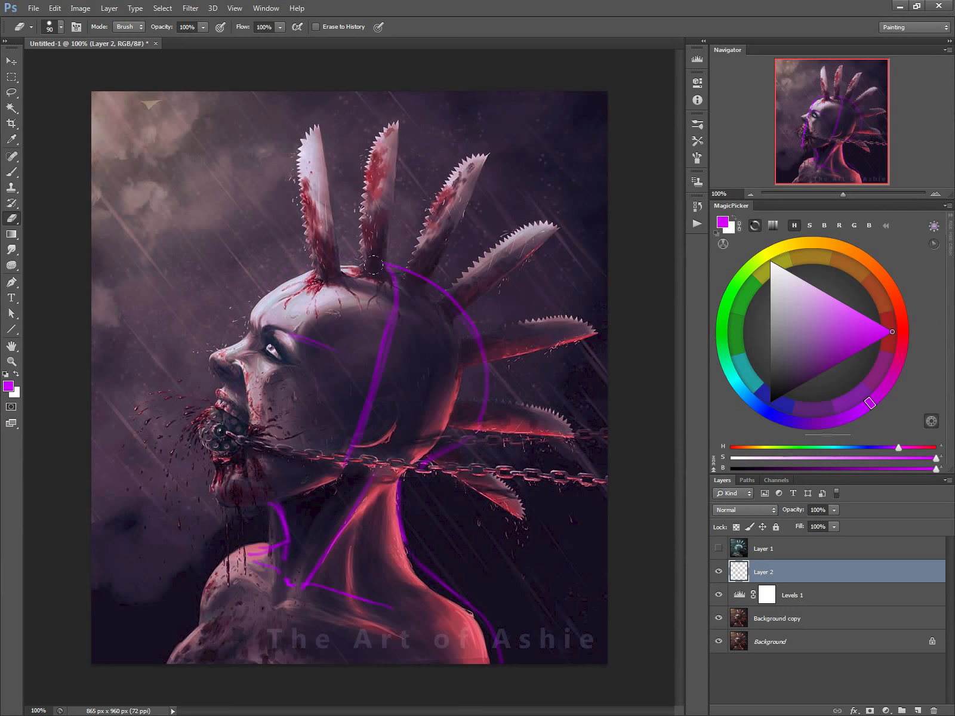
pyautogui.moveTo(395, 313); pyautogui.dragTo(336, 426)
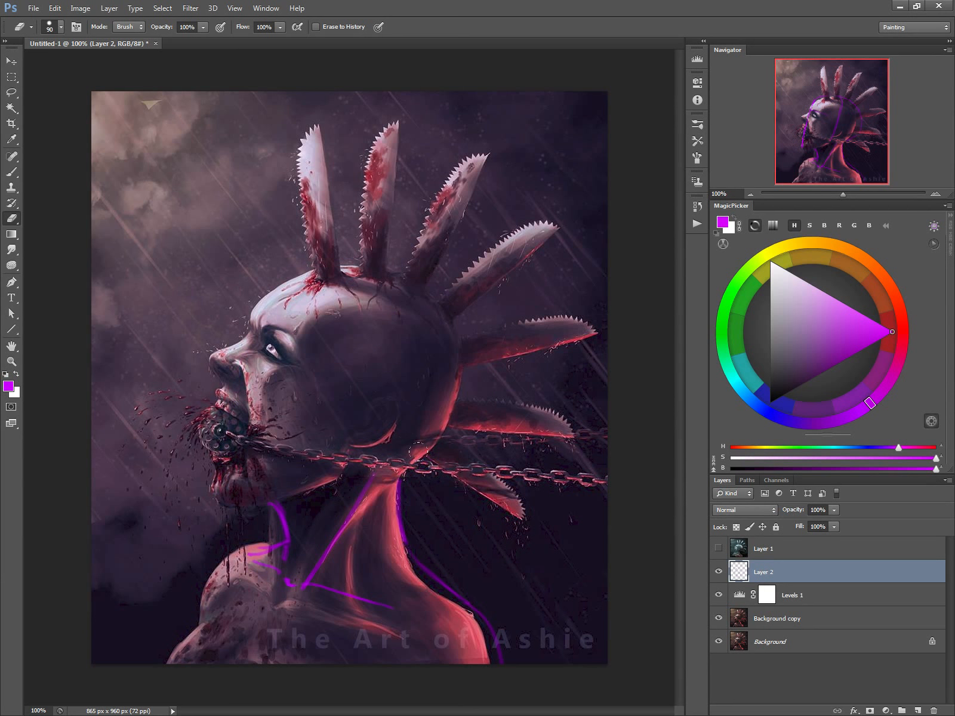
# Draw the slanted face line from forehead to mouth and the rounded cranium outline around to the nape with the Brush
pyautogui.press('b')
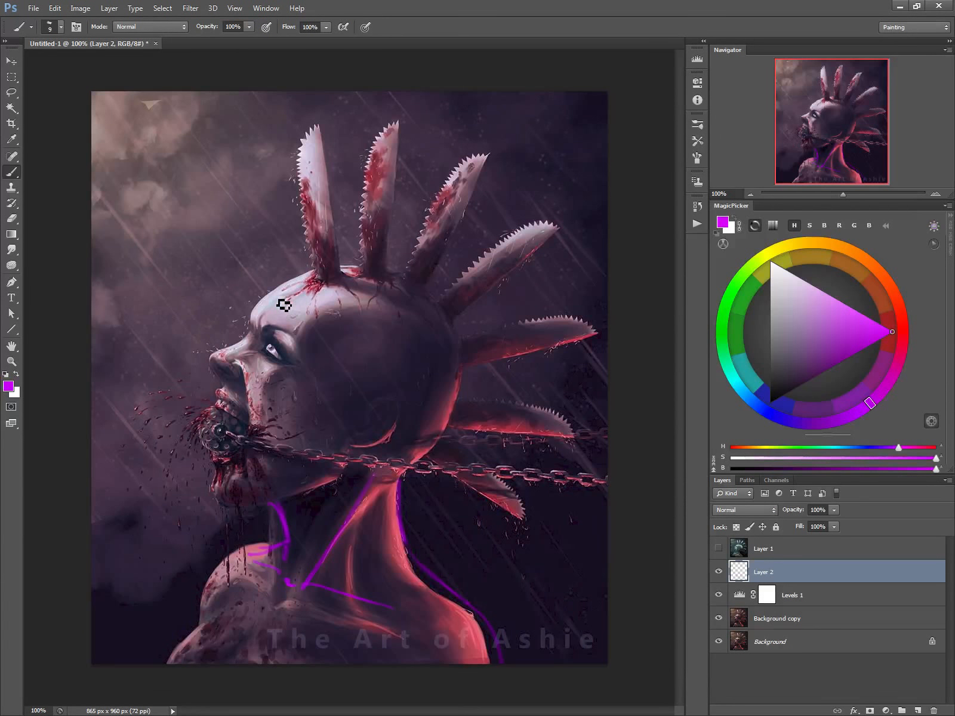
pyautogui.moveTo(280, 283)
pyautogui.mouseDown()
pyautogui.moveTo(310, 281)
pyautogui.moveTo(278, 304)
pyautogui.moveTo(283, 294)
pyautogui.moveTo(224, 419)
pyautogui.mouseUp()
pyautogui.moveTo(268, 322); pyautogui.dragTo(210, 433)
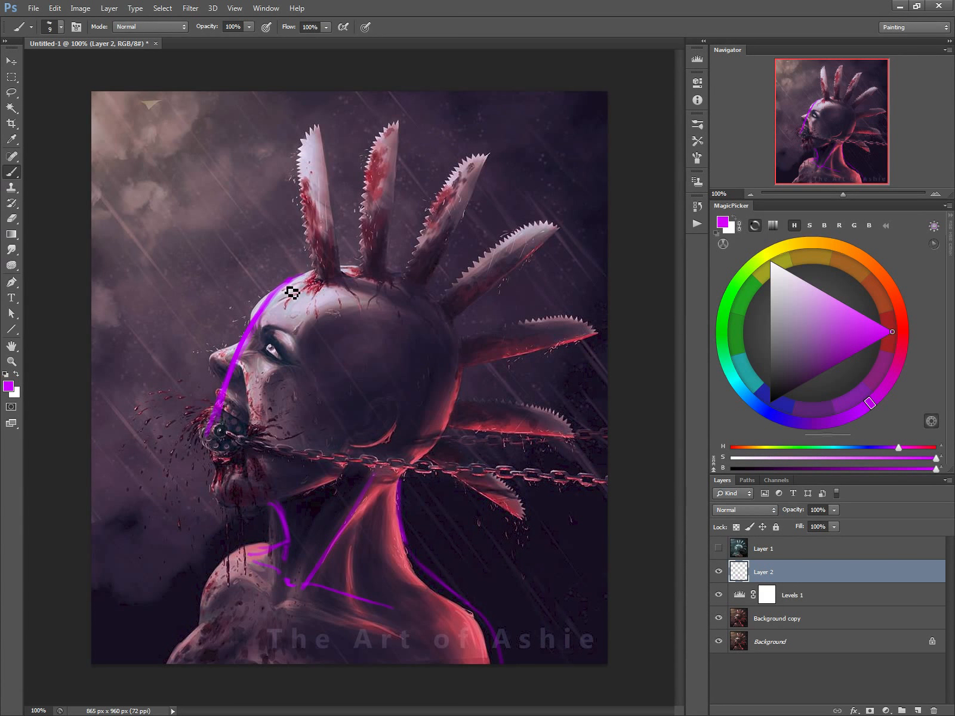
pyautogui.moveTo(287, 287)
pyautogui.mouseDown()
pyautogui.moveTo(308, 264)
pyautogui.moveTo(334, 267)
pyautogui.moveTo(396, 299)
pyautogui.moveTo(464, 441)
pyautogui.mouseUp()
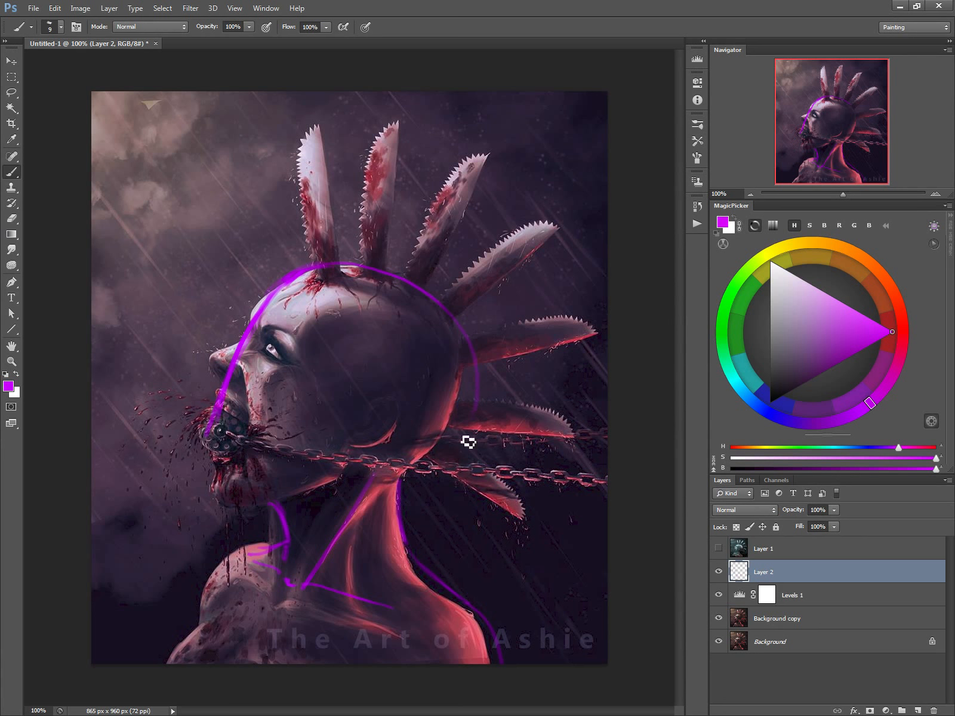
pyautogui.moveTo(464, 397)
pyautogui.mouseDown()
pyautogui.moveTo(411, 475)
pyautogui.moveTo(435, 478)
pyautogui.moveTo(447, 454)
pyautogui.moveTo(418, 470)
pyautogui.mouseUp()
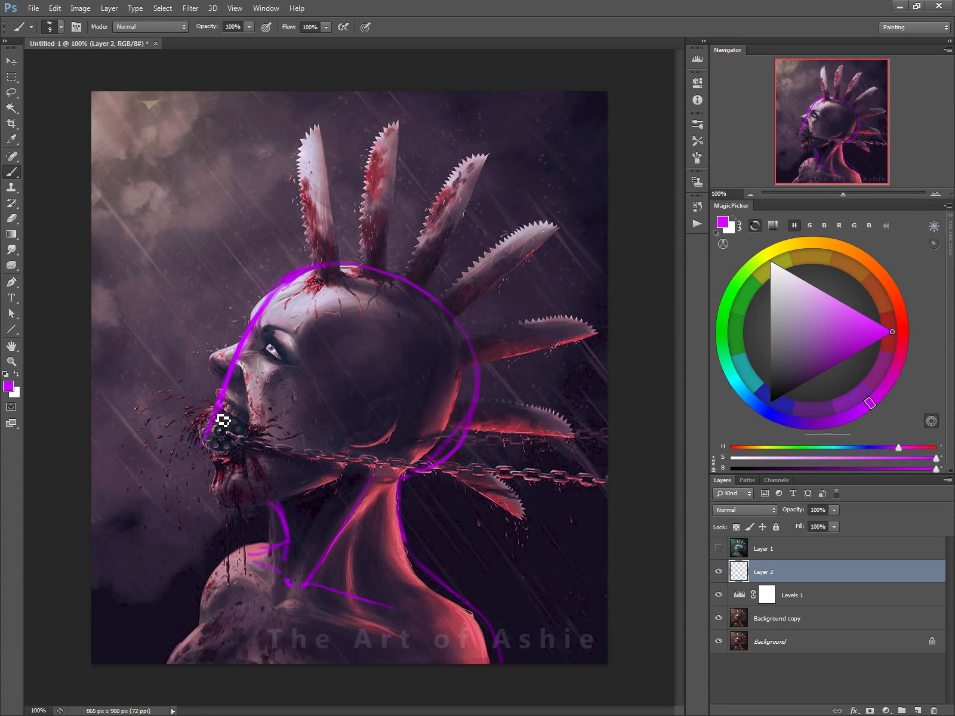
# Add guide lines for the upper jaw, brow, nose base, ear and side of the skull, plus the jawline down to the chin
pyautogui.moveTo(206, 440); pyautogui.dragTo(246, 454)
pyautogui.moveTo(263, 323); pyautogui.dragTo(441, 417)
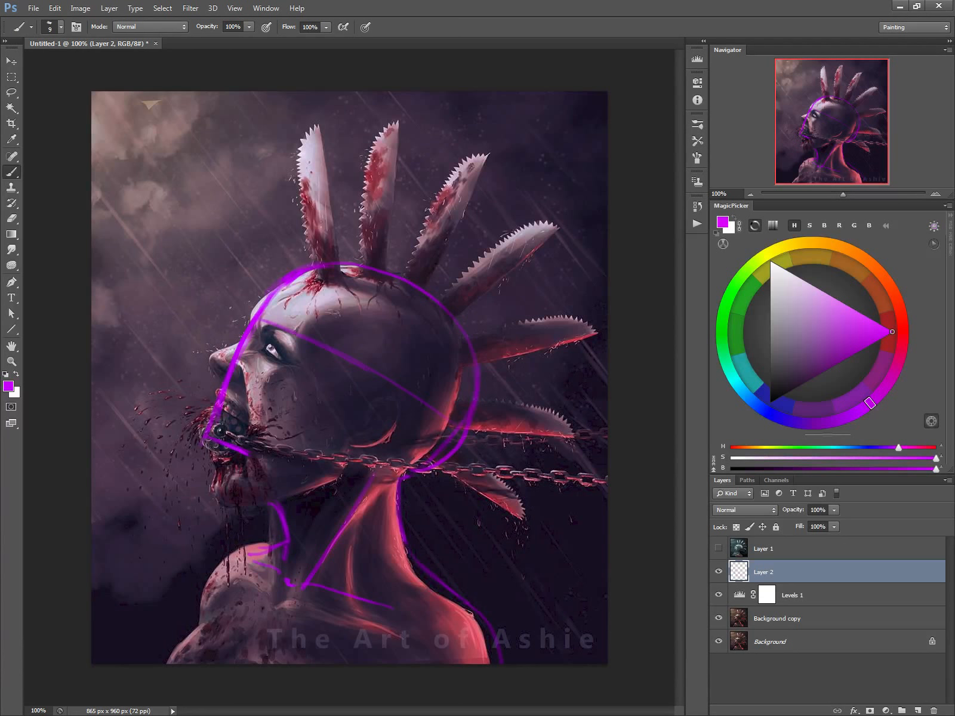
pyautogui.moveTo(222, 384); pyautogui.dragTo(382, 478)
pyautogui.moveTo(391, 394)
pyautogui.mouseDown()
pyautogui.moveTo(409, 441)
pyautogui.moveTo(360, 455)
pyautogui.mouseUp()
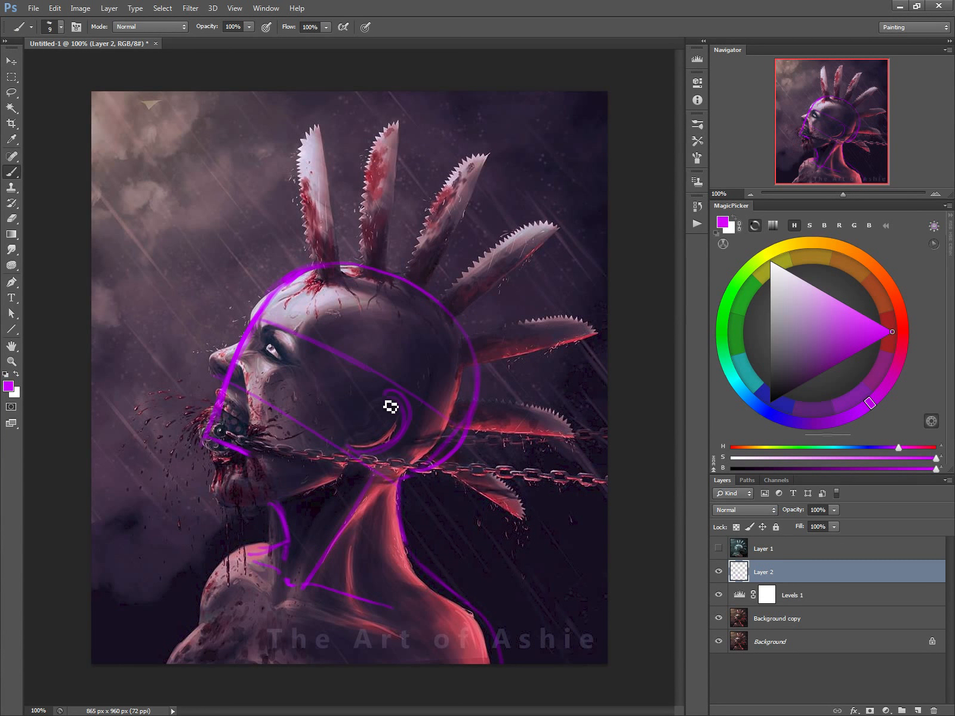
pyautogui.moveTo(419, 292)
pyautogui.mouseDown()
pyautogui.moveTo(399, 364)
pyautogui.moveTo(322, 490)
pyautogui.mouseUp()
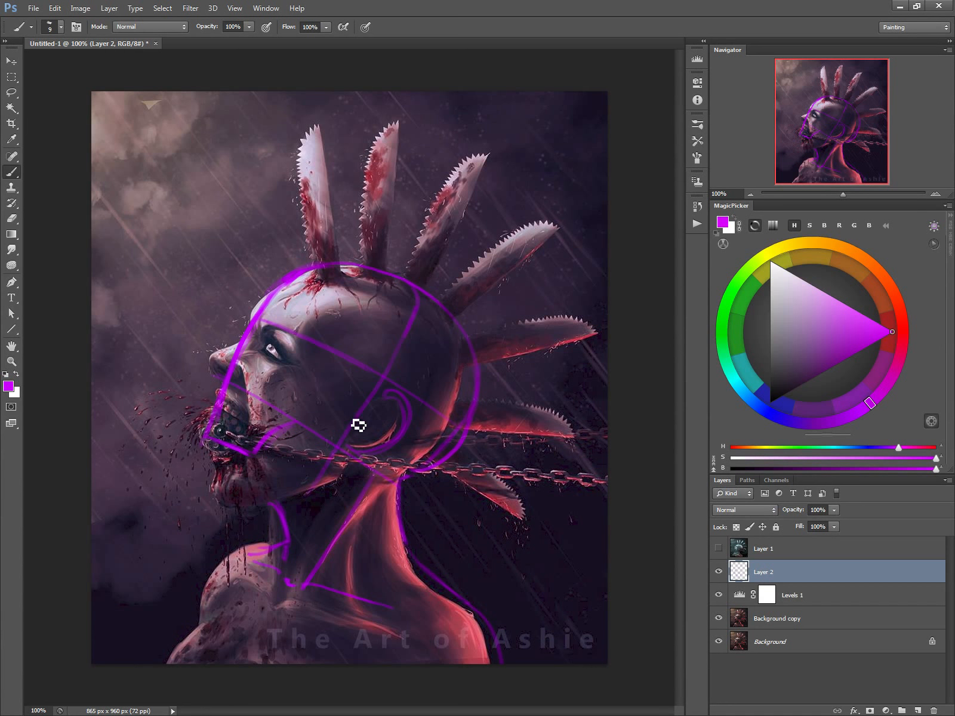
pyautogui.moveTo(356, 418)
pyautogui.mouseDown()
pyautogui.moveTo(353, 474)
pyautogui.moveTo(326, 497)
pyautogui.moveTo(325, 477)
pyautogui.moveTo(351, 488)
pyautogui.moveTo(227, 505)
pyautogui.mouseUp()
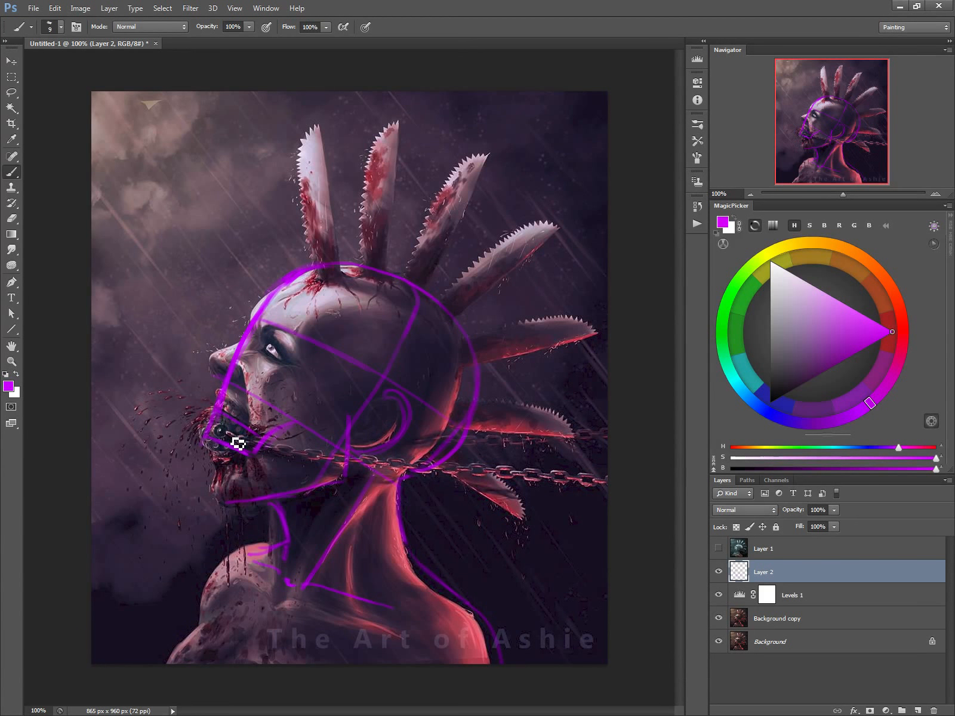
# Erase the guide overlapping the mouth, draw the cheek and open lower jaw down to the chin, and compare with Layer 2 hidden and shown
pyautogui.press('e')
pyautogui.moveTo(174, 415); pyautogui.dragTo(182, 432)
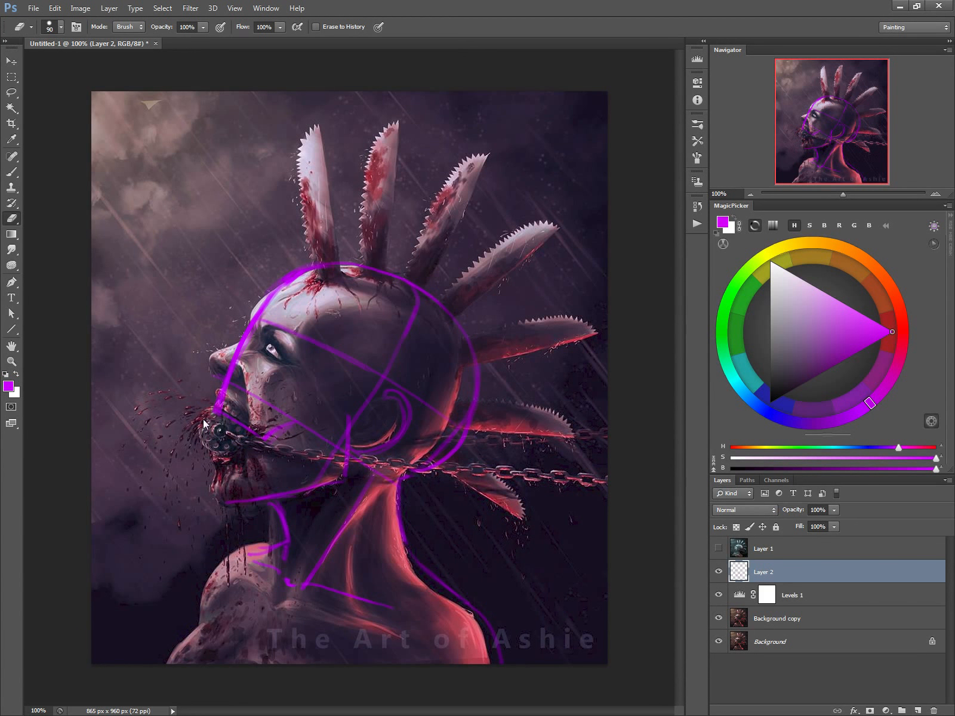
pyautogui.press('b')
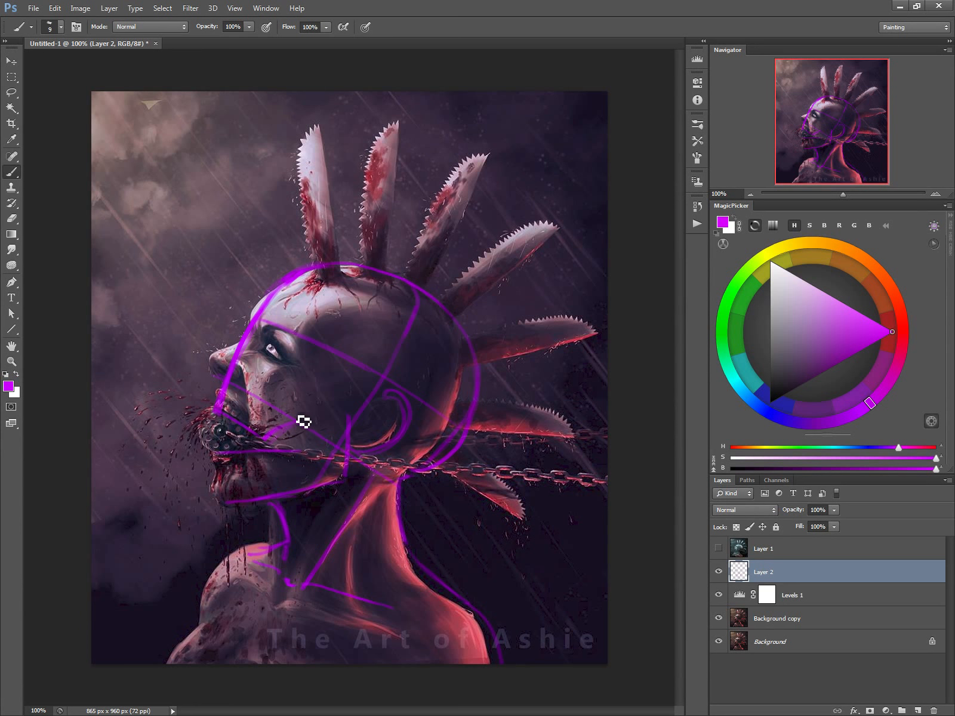
pyautogui.moveTo(298, 418)
pyautogui.mouseDown()
pyautogui.moveTo(298, 445)
pyautogui.moveTo(334, 417)
pyautogui.mouseUp()
pyautogui.moveTo(217, 458); pyautogui.dragTo(225, 498)
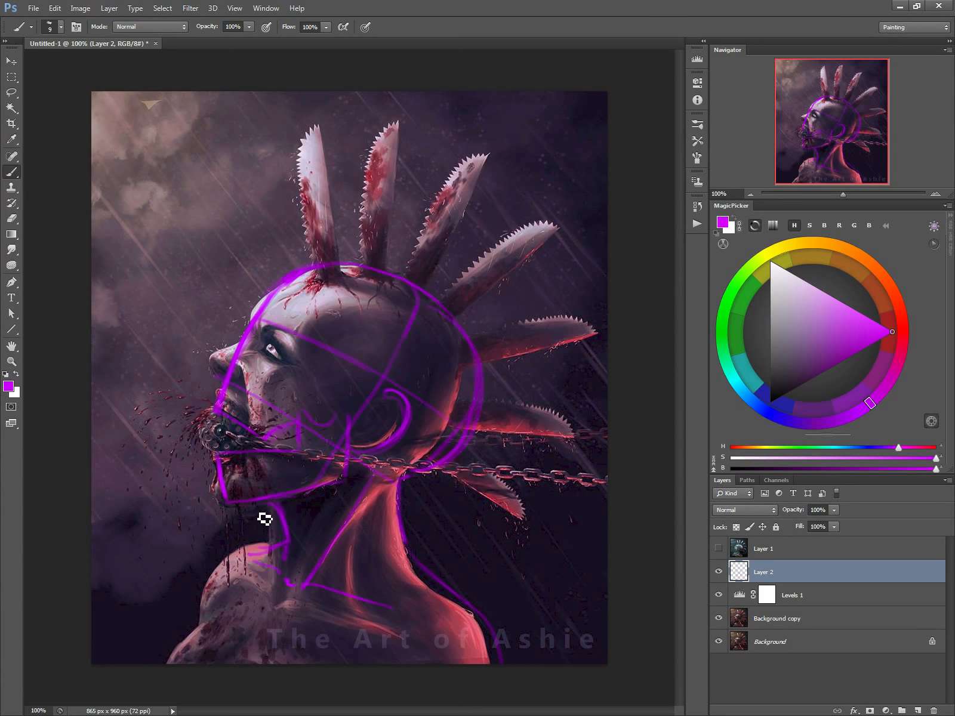
pyautogui.click(719, 572)
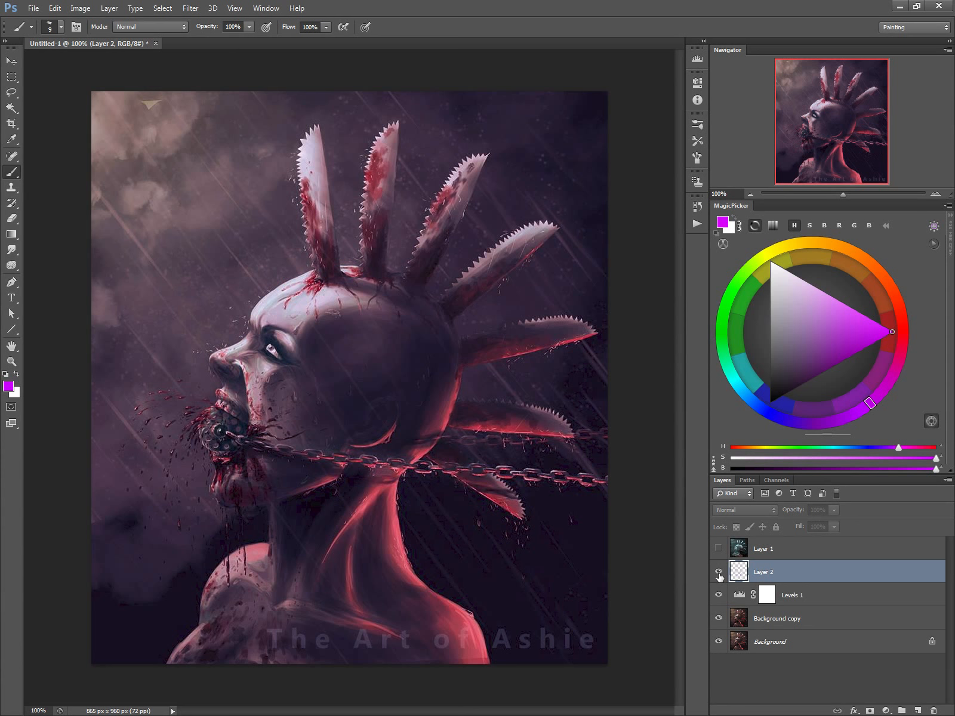
pyautogui.click(718, 572)
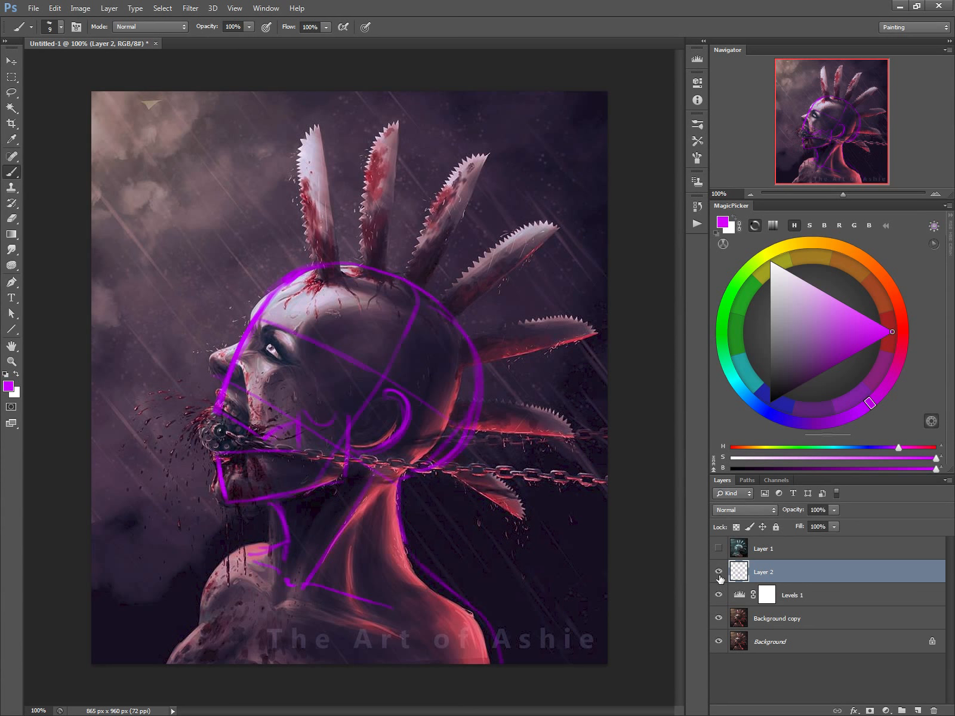
# Make Background copy the active layer for painting and hide the Levels 1 adjustment and the Layer 2 guide lines
pyautogui.keyDown('alt'); pyautogui.click(272, 524); pyautogui.keyUp('alt')
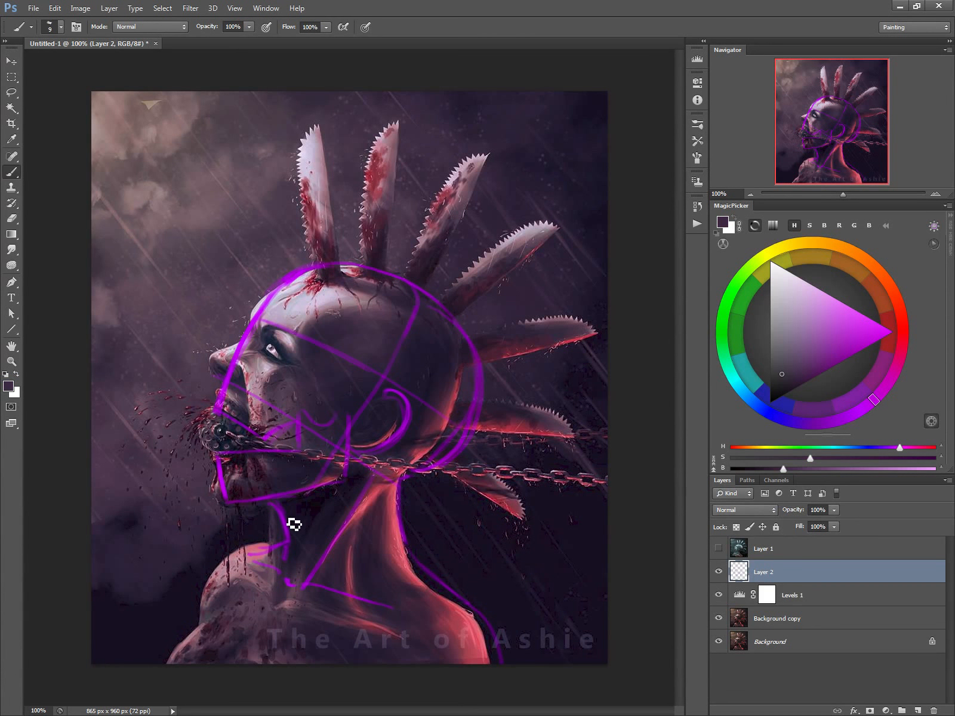
pyautogui.click(735, 616)
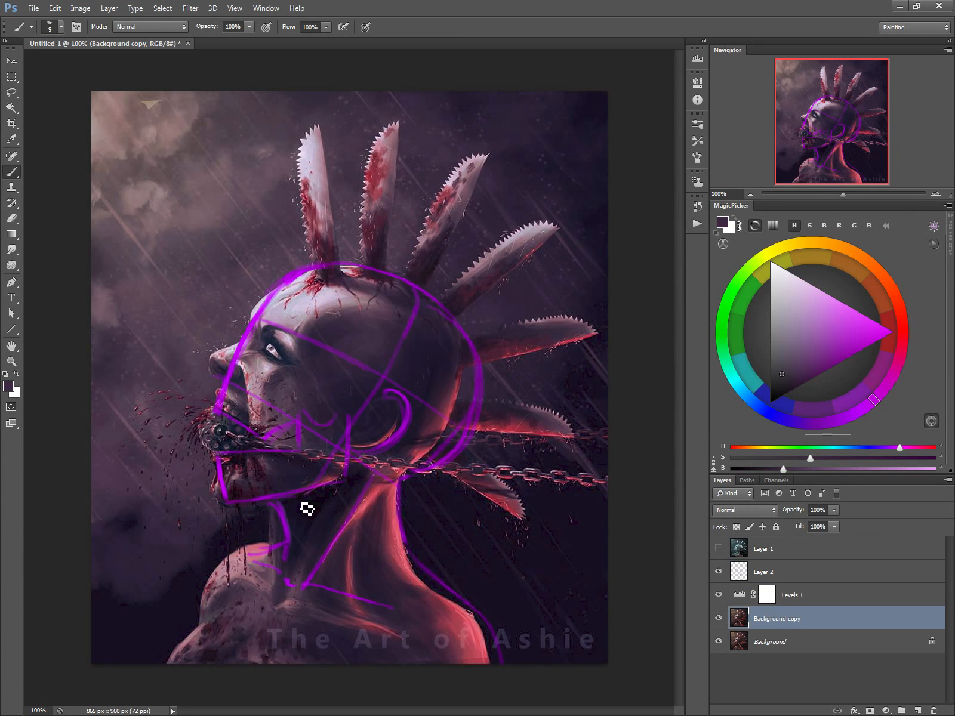
pyautogui.click(718, 594)
pyautogui.click(718, 571)
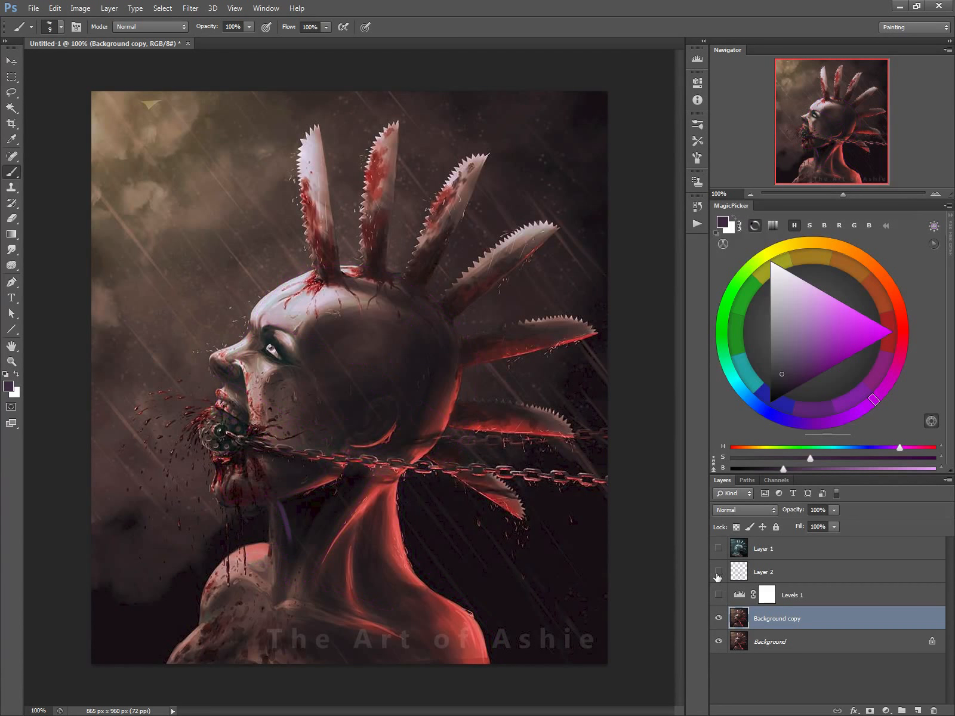
# Repaint the front of the neck under the chin on Background copy, using sampled brownish skin and near-black tones
pyautogui.keyDown('alt'); pyautogui.click(275, 524); pyautogui.keyUp('alt')
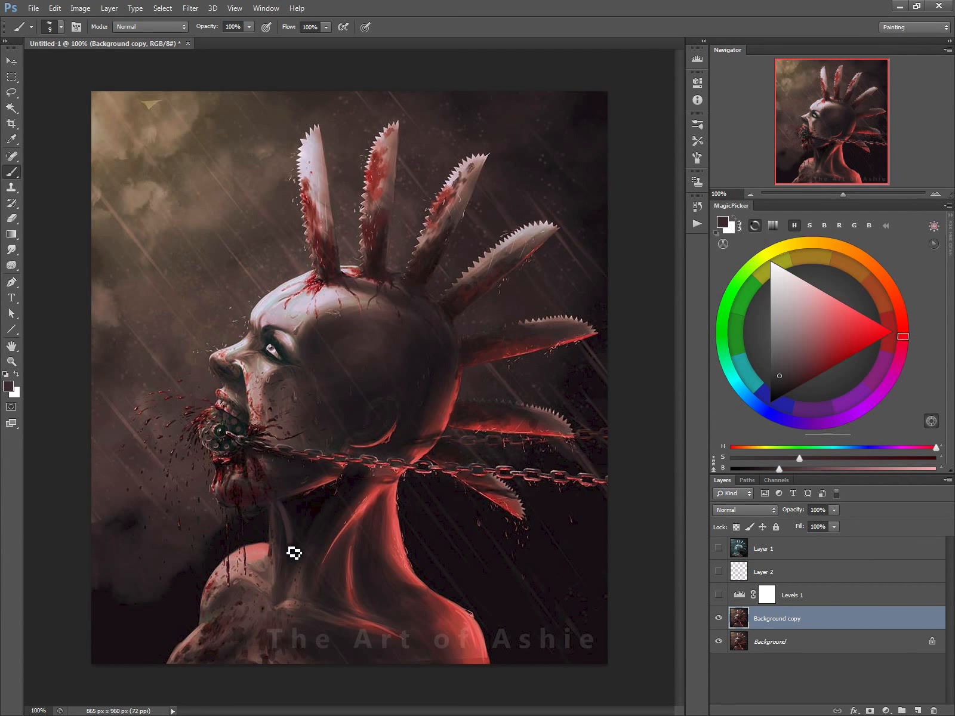
pyautogui.keyDown('alt'); pyautogui.click(260, 526); pyautogui.keyUp('alt')
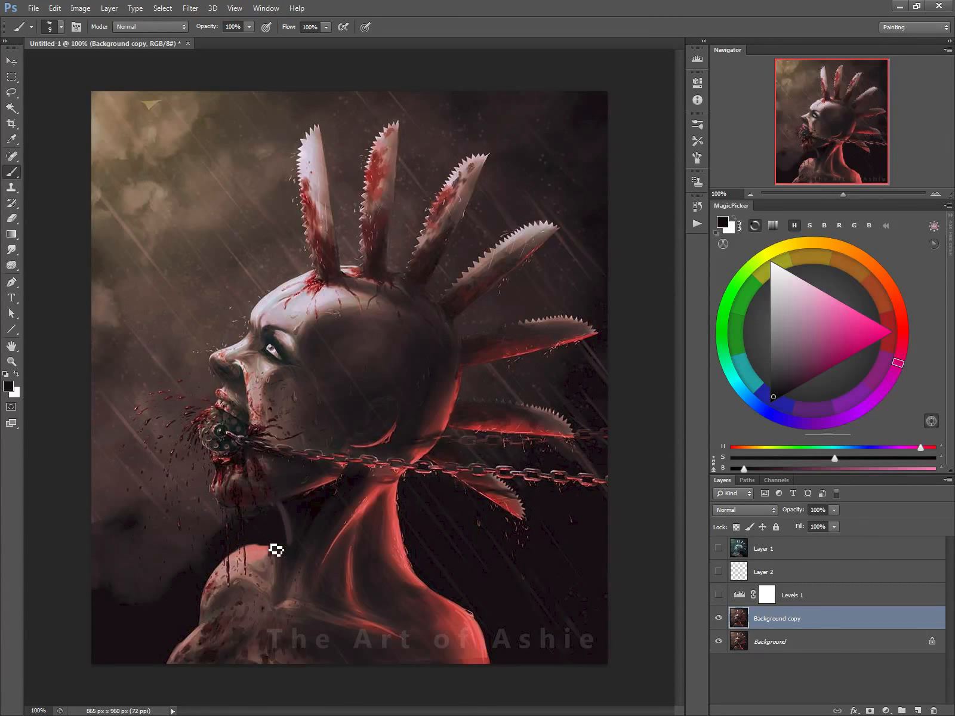
pyautogui.keyDown('alt'); pyautogui.click(291, 530); pyautogui.keyUp('alt')
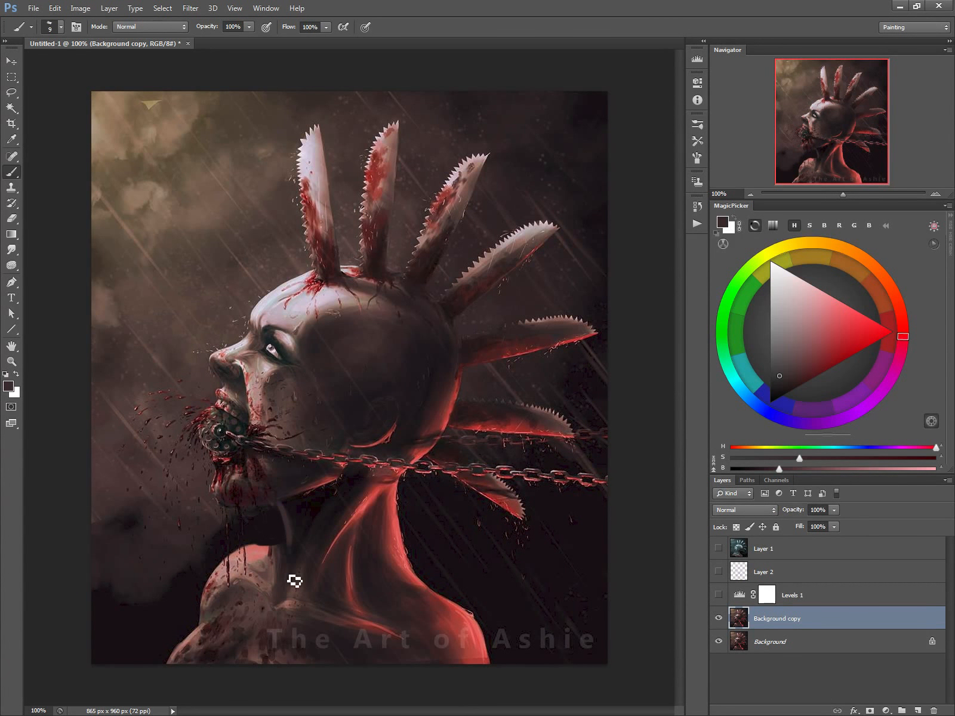
pyautogui.keyDown('alt'); pyautogui.click(318, 508); pyautogui.keyUp('alt')
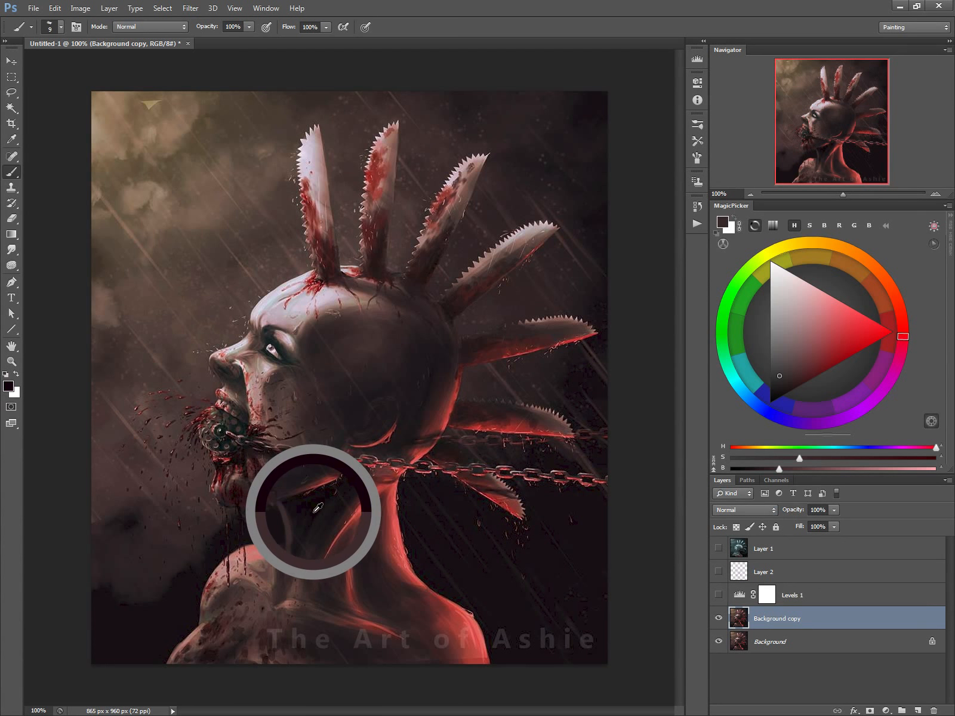
pyautogui.moveTo(313, 512); pyautogui.dragTo(322, 513)
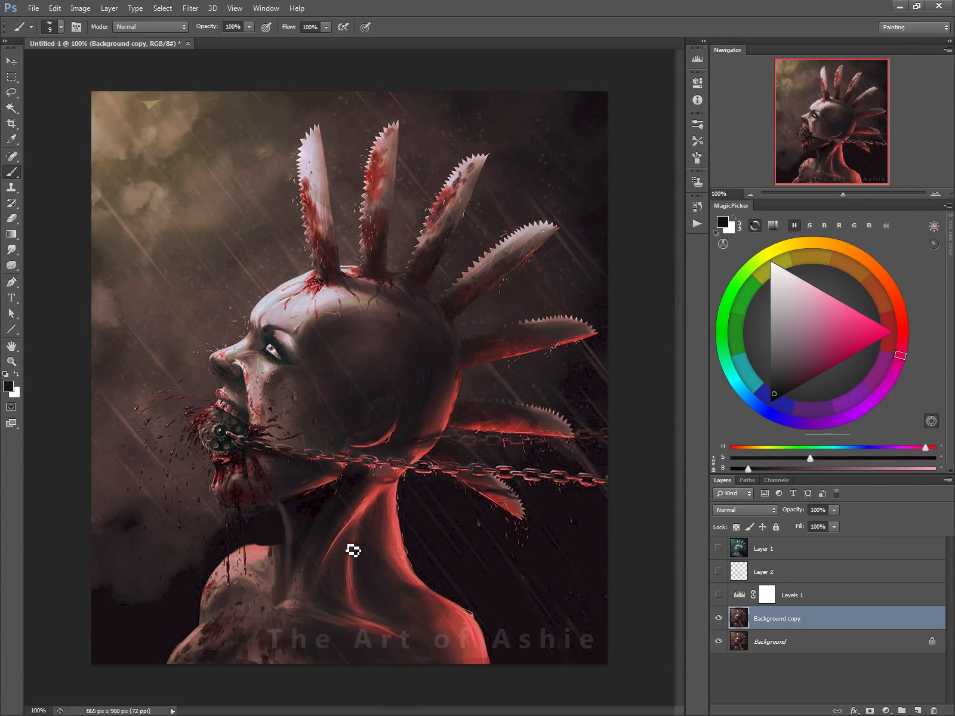
# Rework the neck muscle's red highlight and the shading down to the collarbone with sampled red and dark tones
pyautogui.press('alt')
pyautogui.hotkey('alt', 'Tab')
pyautogui.click(359, 499)
pyautogui.keyDown('alt'); pyautogui.click(358, 512); pyautogui.keyUp('alt')
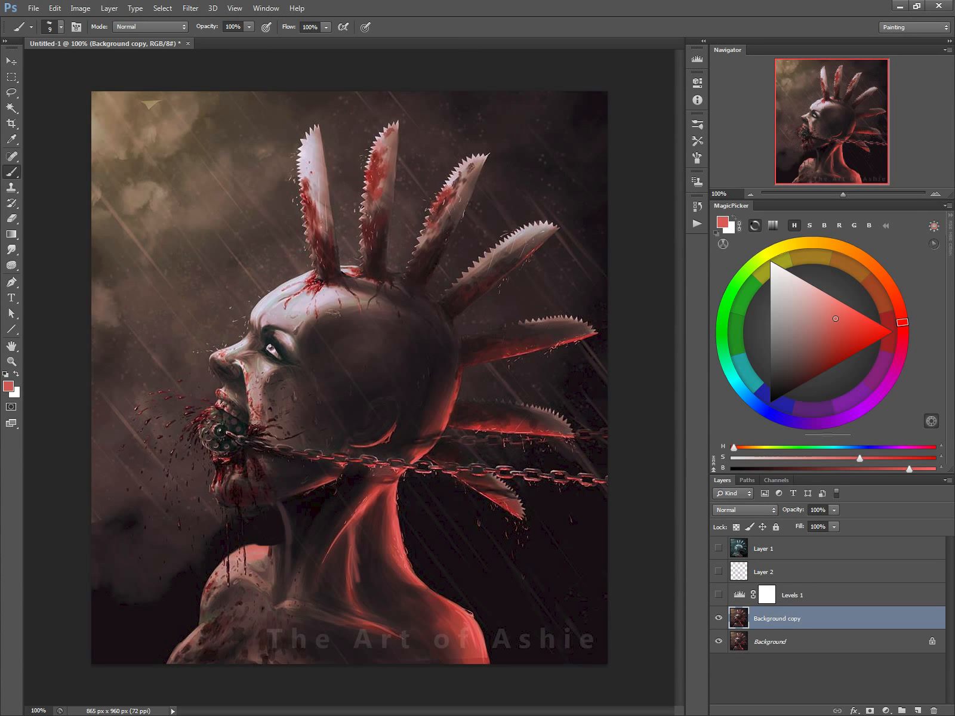
pyautogui.keyDown('alt'); pyautogui.click(353, 573); pyautogui.keyUp('alt')
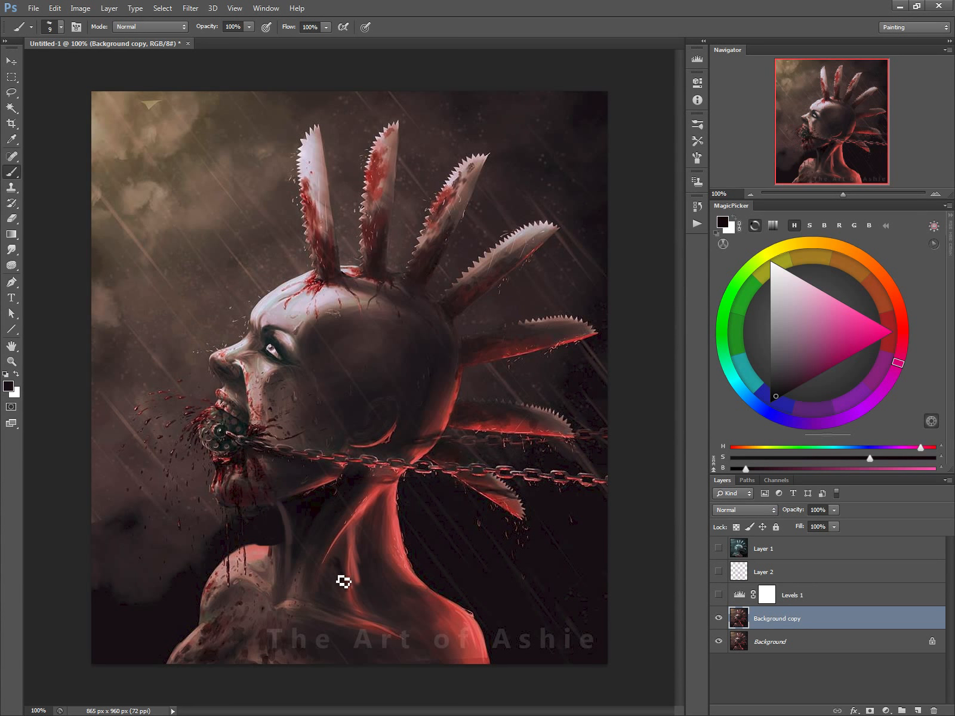
pyautogui.moveTo(340, 572)
pyautogui.mouseDown()
pyautogui.moveTo(326, 577)
pyautogui.moveTo(341, 576)
pyautogui.moveTo(343, 591)
pyautogui.mouseUp()
pyautogui.keyDown('alt'); pyautogui.click(343, 552); pyautogui.keyUp('alt')
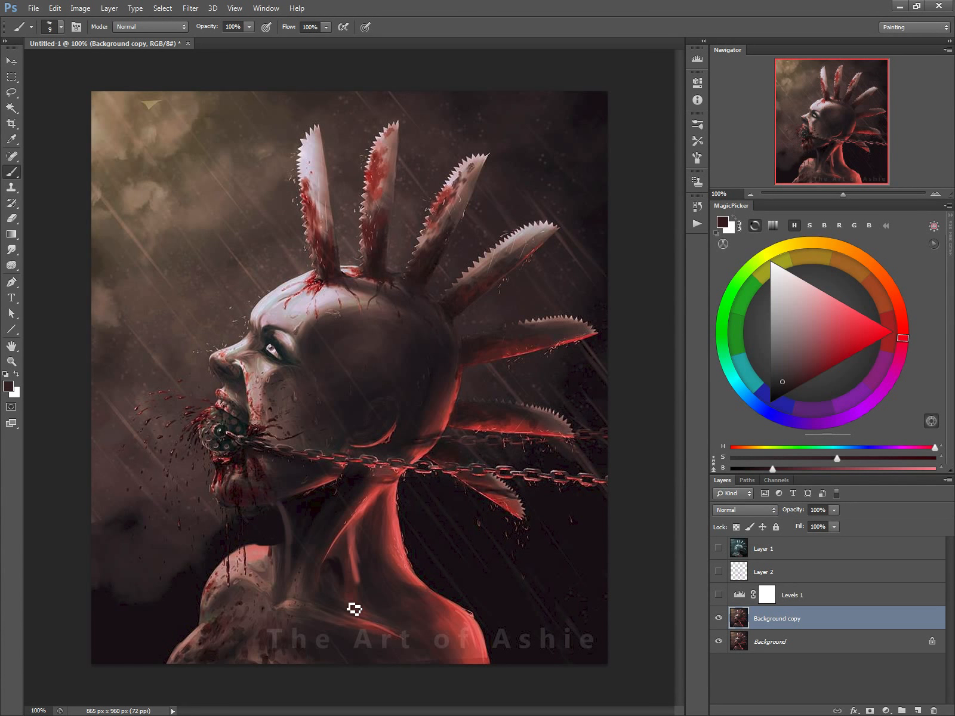
# Paint a highlight on the front shoulder with the pale forehead colour, enlarging the brush to 30 px
pyautogui.keyDown('alt'); pyautogui.click(266, 552); pyautogui.keyUp('alt')
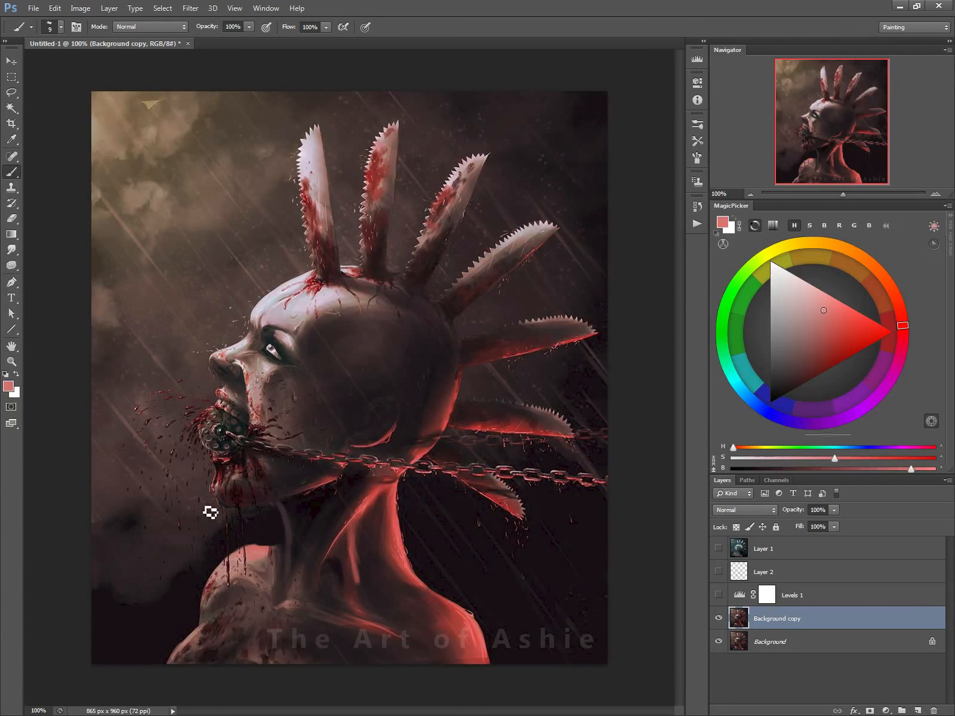
pyautogui.keyDown('alt'); pyautogui.click(274, 298); pyautogui.keyUp('alt')
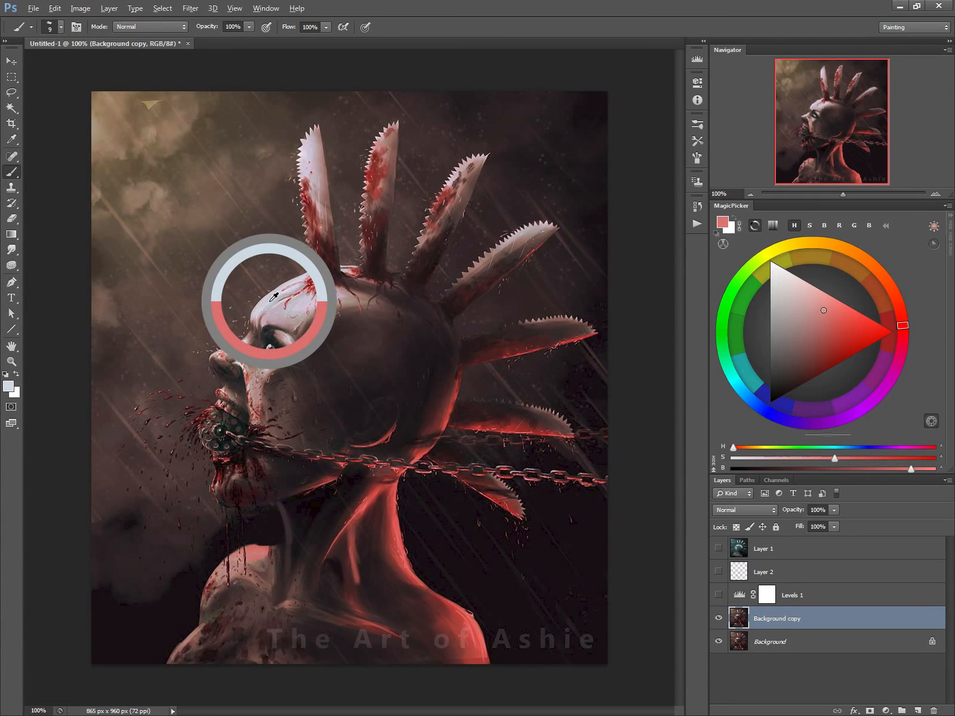
pyautogui.press(']')
pyautogui.press(']')
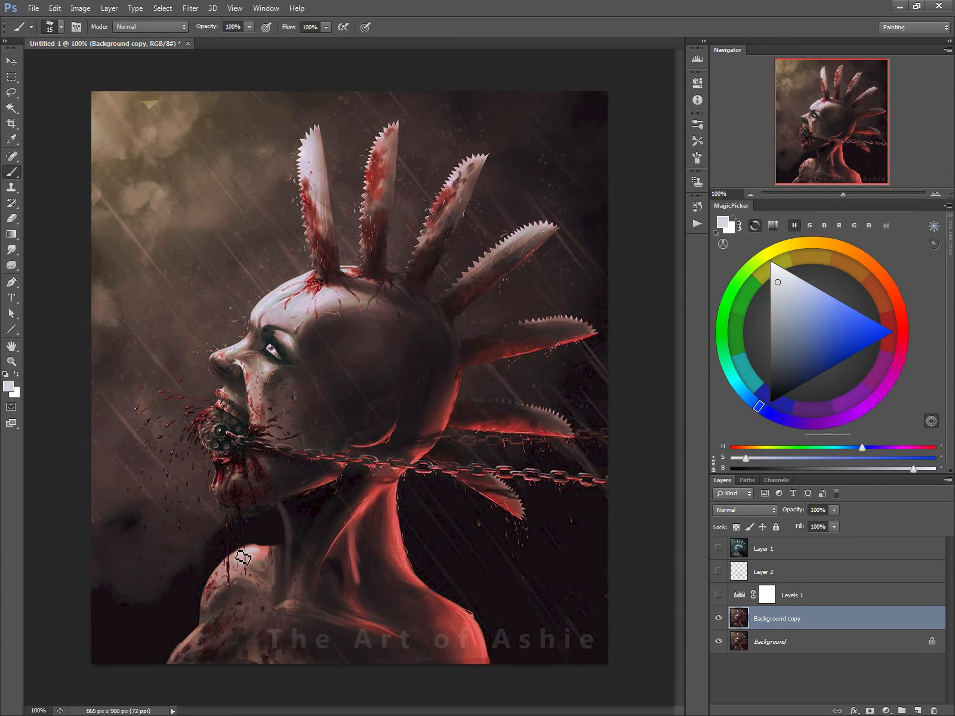
pyautogui.moveTo(244, 553); pyautogui.dragTo(230, 566)
pyautogui.press('[')
pyautogui.press(']')
pyautogui.press(']')
pyautogui.press(']')
pyautogui.press(']')
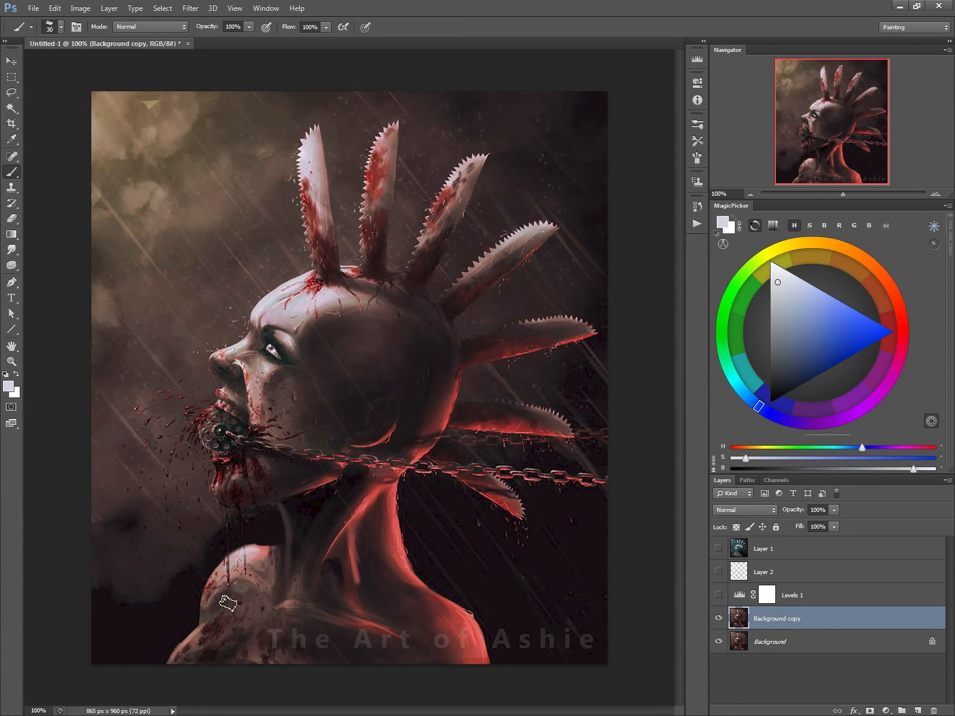
pyautogui.moveTo(239, 592); pyautogui.dragTo(206, 624)
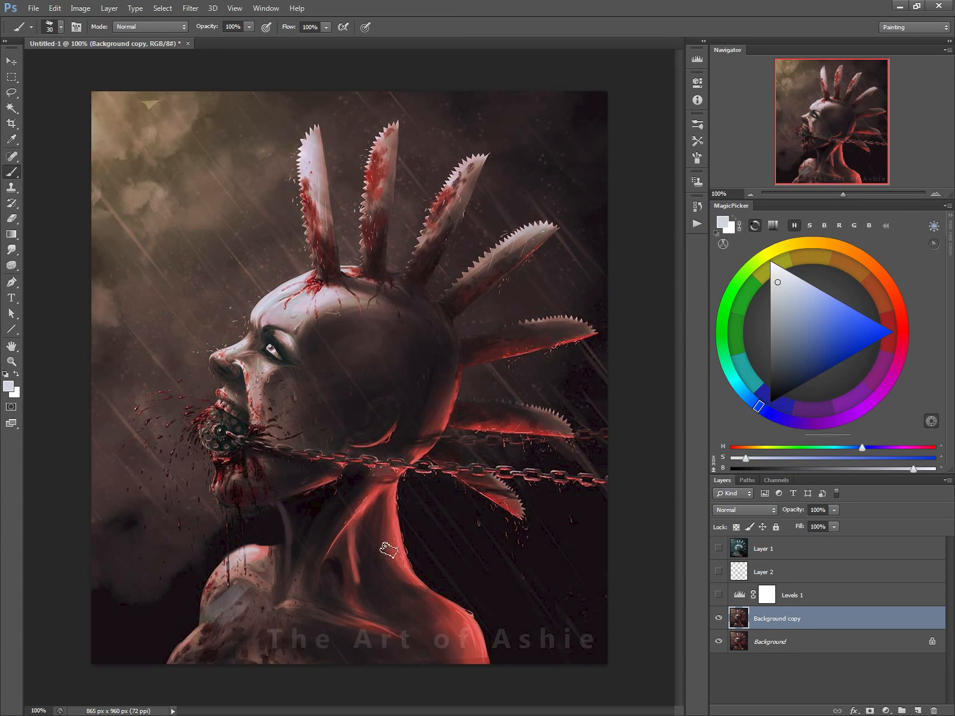
# Choose the 88 px speckled brush tip and set its spacing to 77%
pyautogui.rightClick(369, 413)
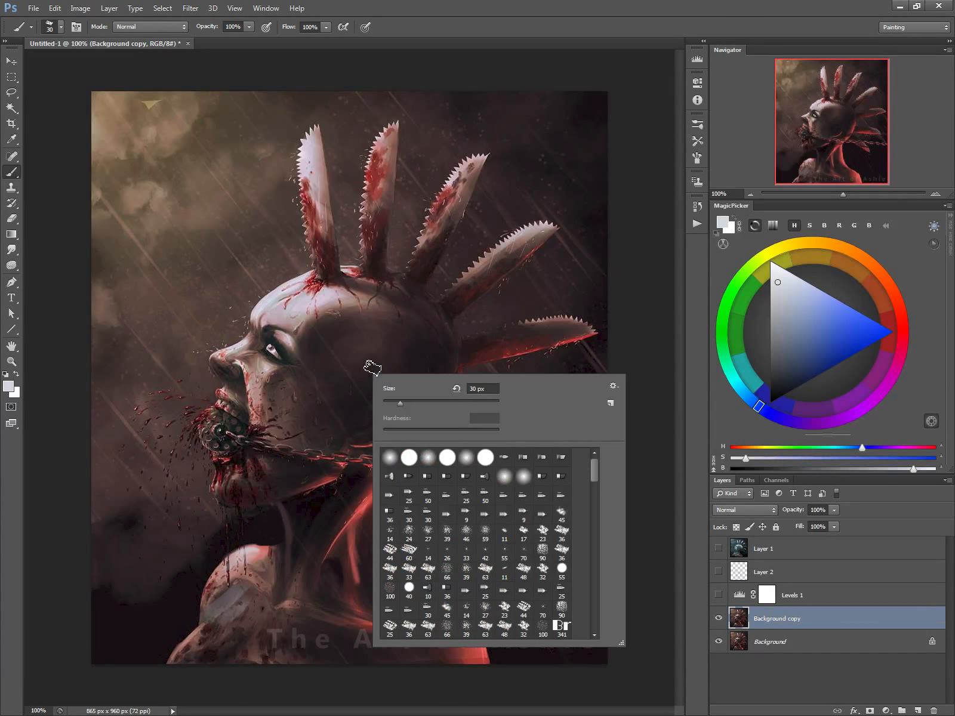
pyautogui.click(697, 157)
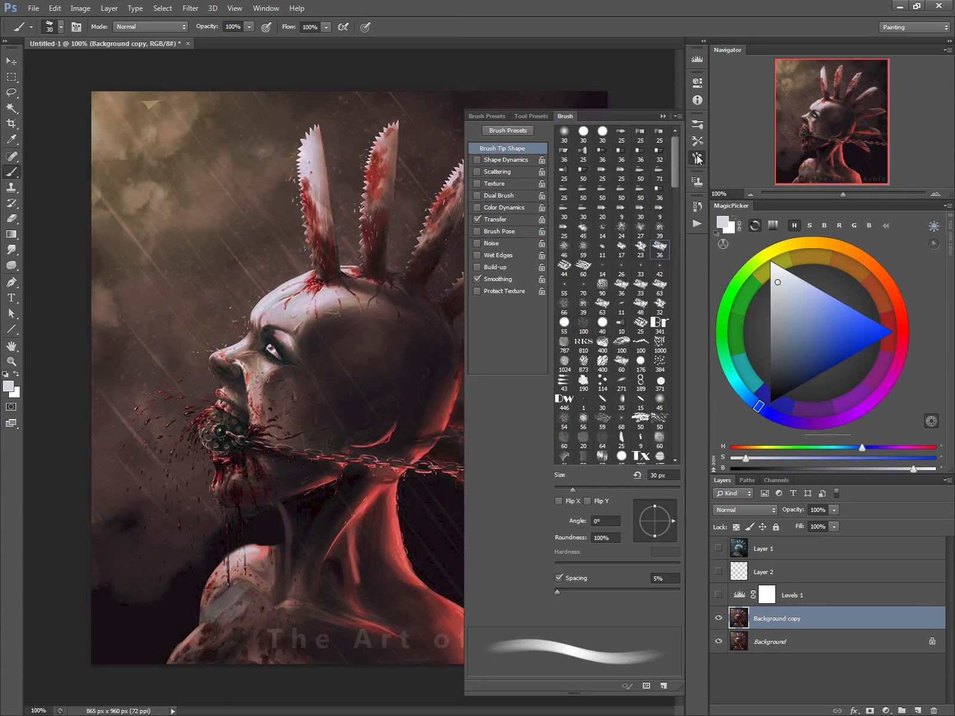
pyautogui.click(660, 366)
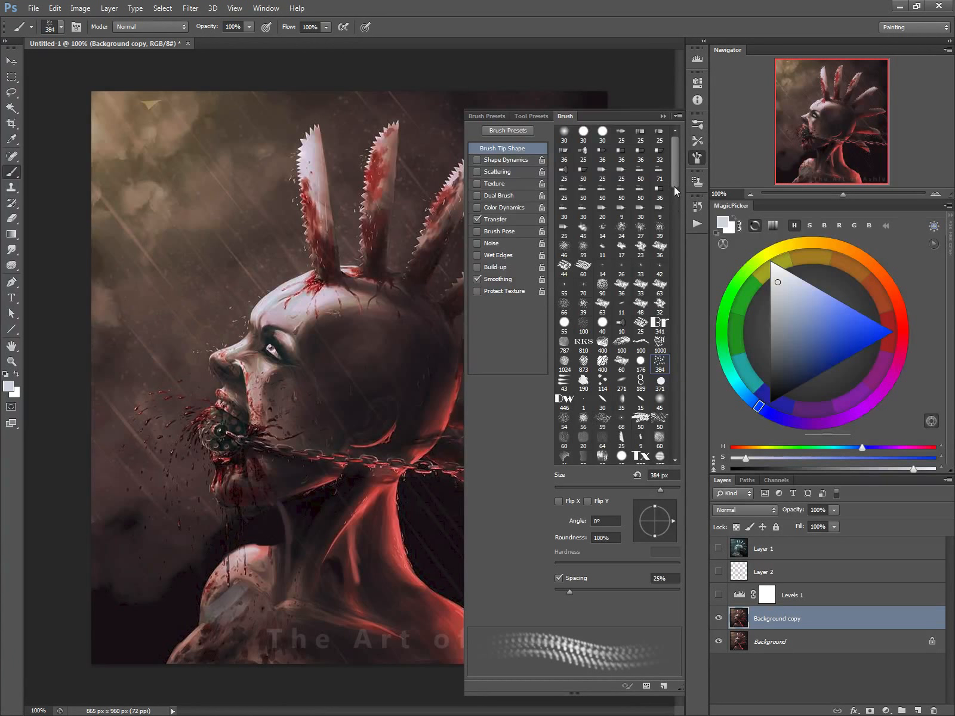
pyautogui.moveTo(674, 186); pyautogui.dragTo(675, 216)
pyautogui.click(563, 360)
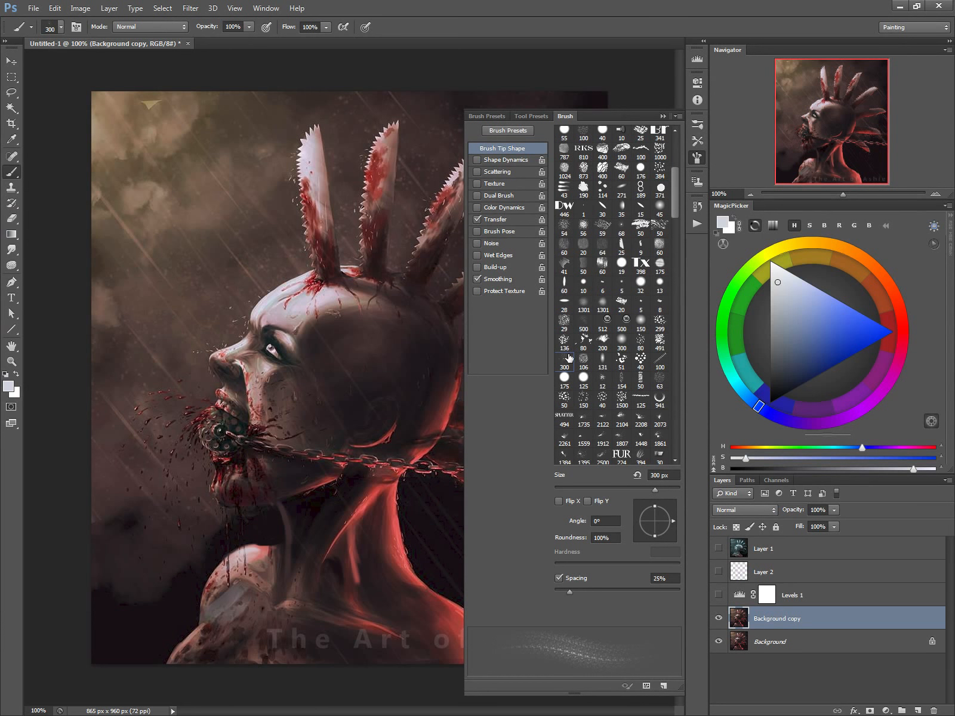
pyautogui.moveTo(677, 209); pyautogui.dragTo(679, 170)
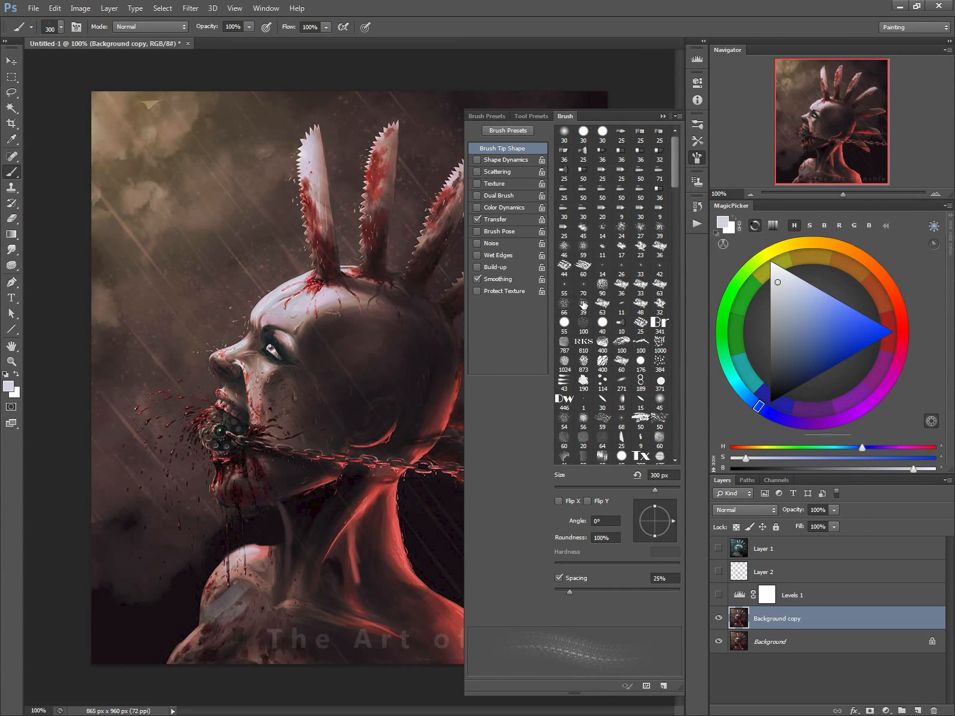
pyautogui.moveTo(679, 169); pyautogui.dragTo(675, 262)
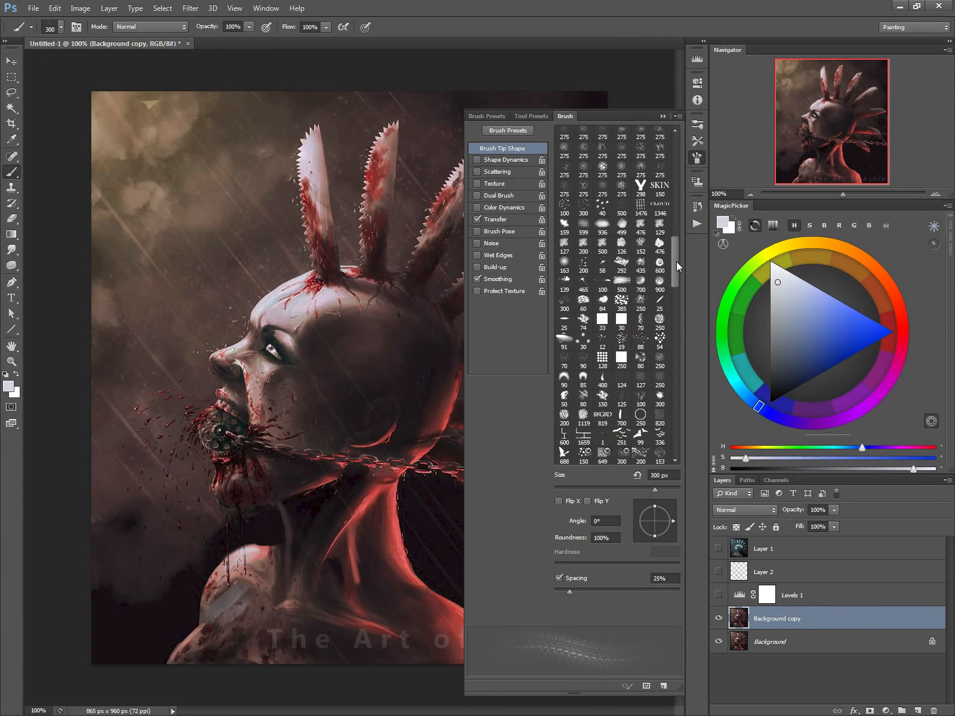
pyautogui.click(640, 341)
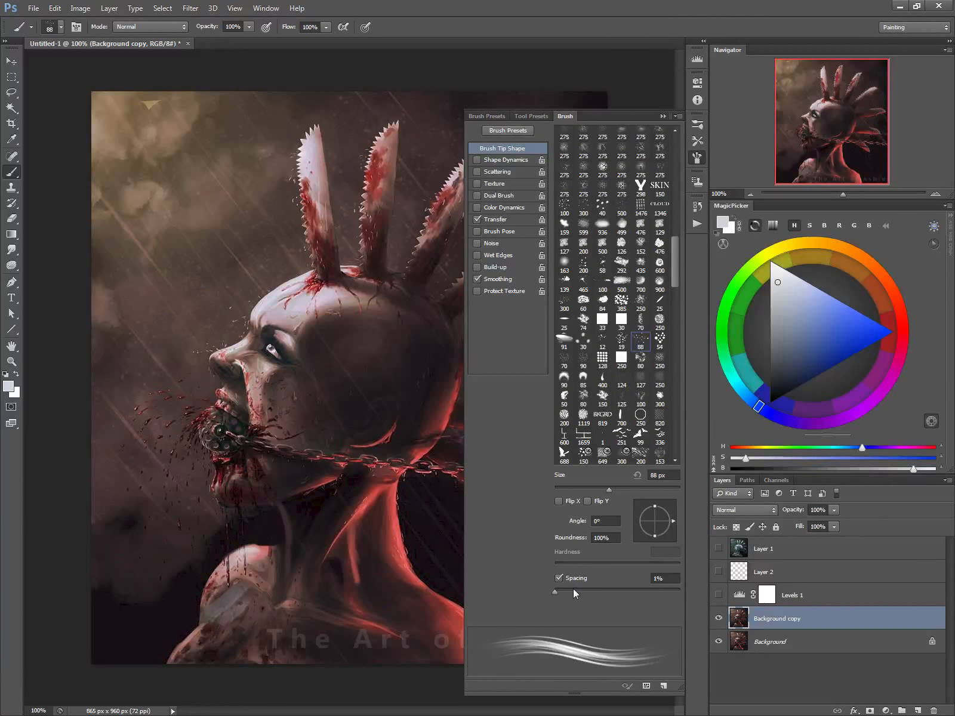
pyautogui.moveTo(574, 590); pyautogui.dragTo(602, 592)
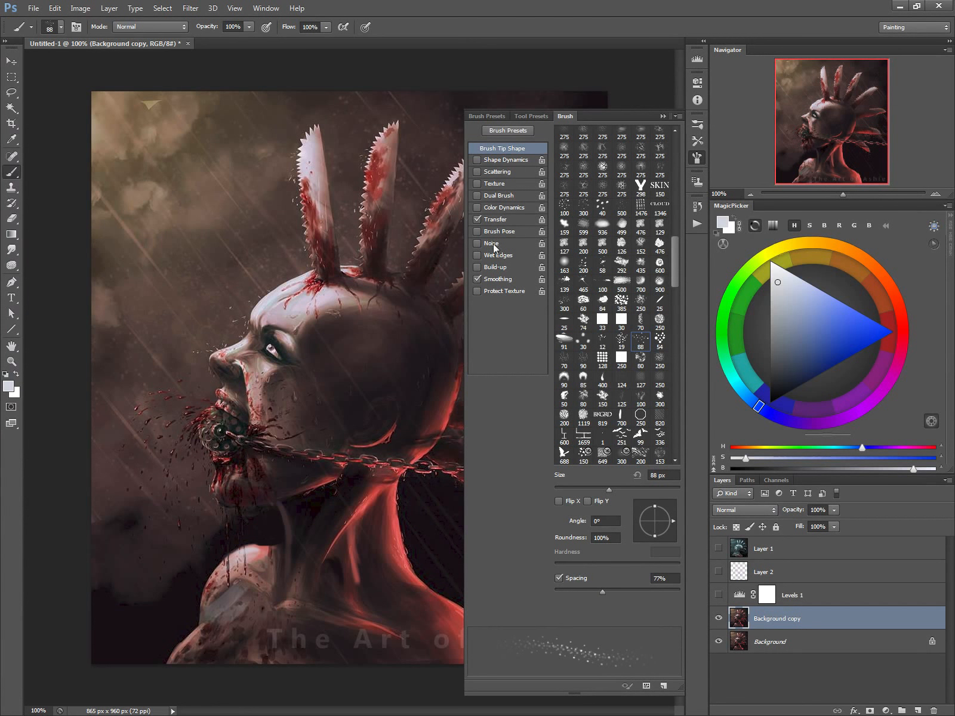
# Turn on Shape Dynamics for the speckled brush and adjust its jitter and minimum diameter
pyautogui.click(500, 160)
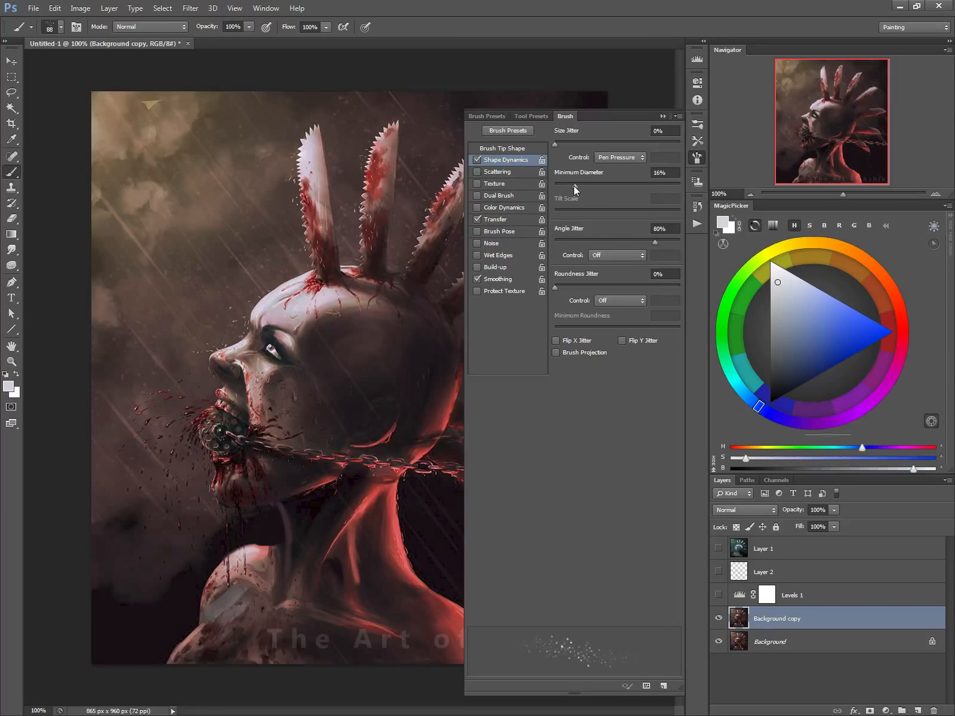
pyautogui.click(567, 241)
pyautogui.moveTo(576, 243); pyautogui.dragTo(592, 237)
pyautogui.click(479, 172)
pyautogui.moveTo(559, 144); pyautogui.dragTo(714, 152)
pyautogui.moveTo(574, 186); pyautogui.dragTo(567, 187)
pyautogui.moveTo(592, 242); pyautogui.dragTo(606, 246)
# Set the brush's Scattering to 162% scatter, a count of 5 and 9% count jitter, and close the brush settings
pyautogui.click(488, 170)
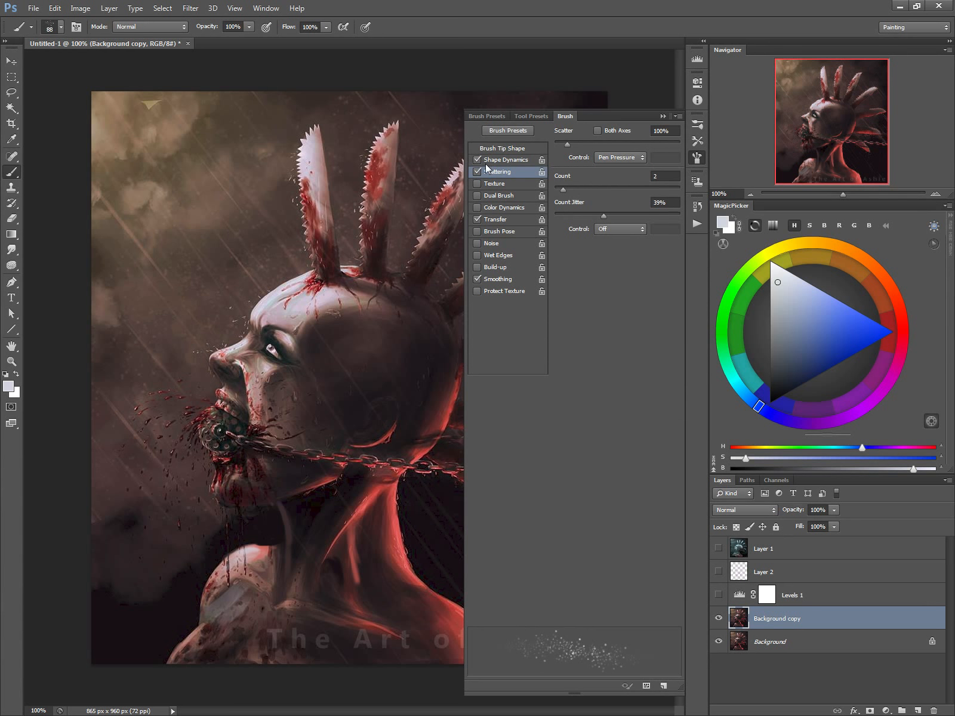
pyautogui.moveTo(567, 144); pyautogui.dragTo(575, 145)
pyautogui.moveTo(563, 191)
pyautogui.mouseDown()
pyautogui.moveTo(580, 191)
pyautogui.moveTo(554, 186)
pyautogui.moveTo(584, 191)
pyautogui.mouseUp()
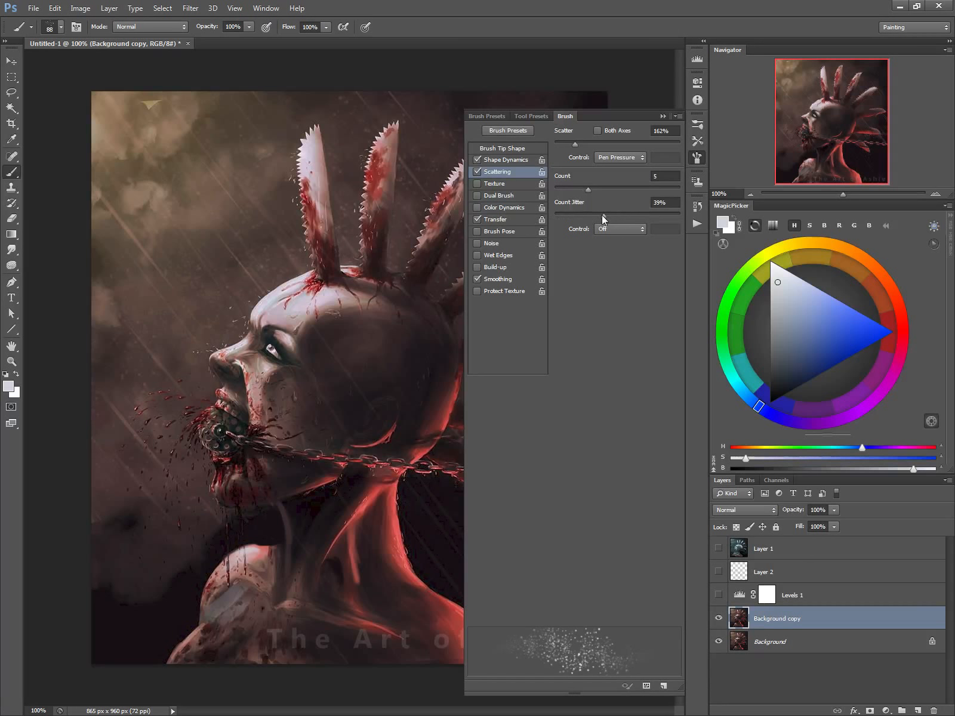
pyautogui.moveTo(603, 219); pyautogui.dragTo(569, 212)
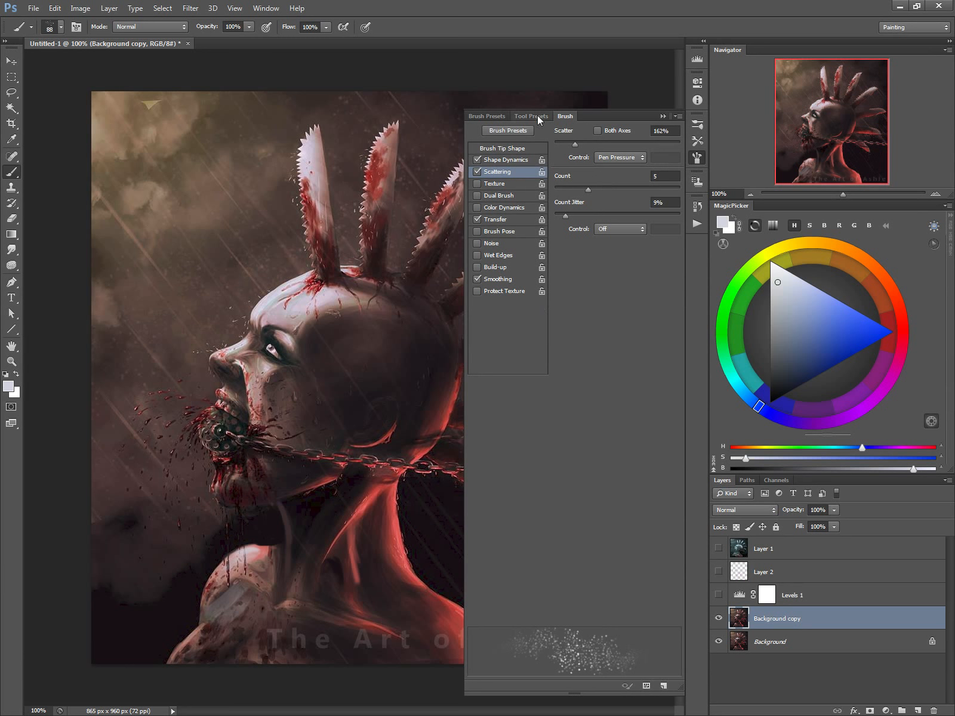
pyautogui.click(563, 116)
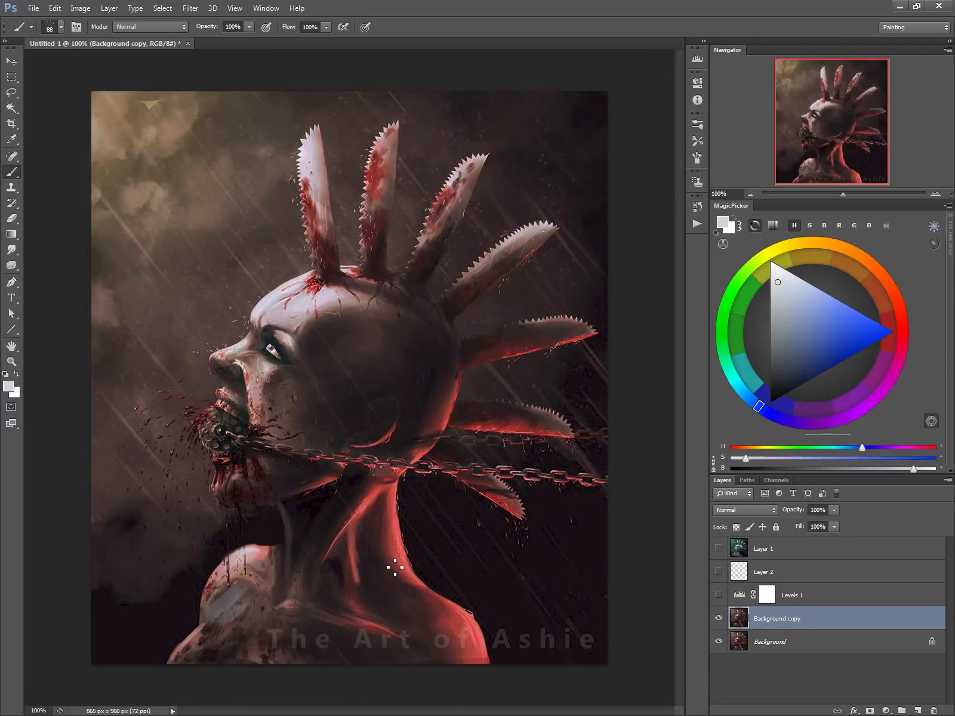
# Sample the red from the back of the neck and create a new layer above Background copy
pyautogui.keyDown('alt'); pyautogui.click(396, 544); pyautogui.keyUp('alt')
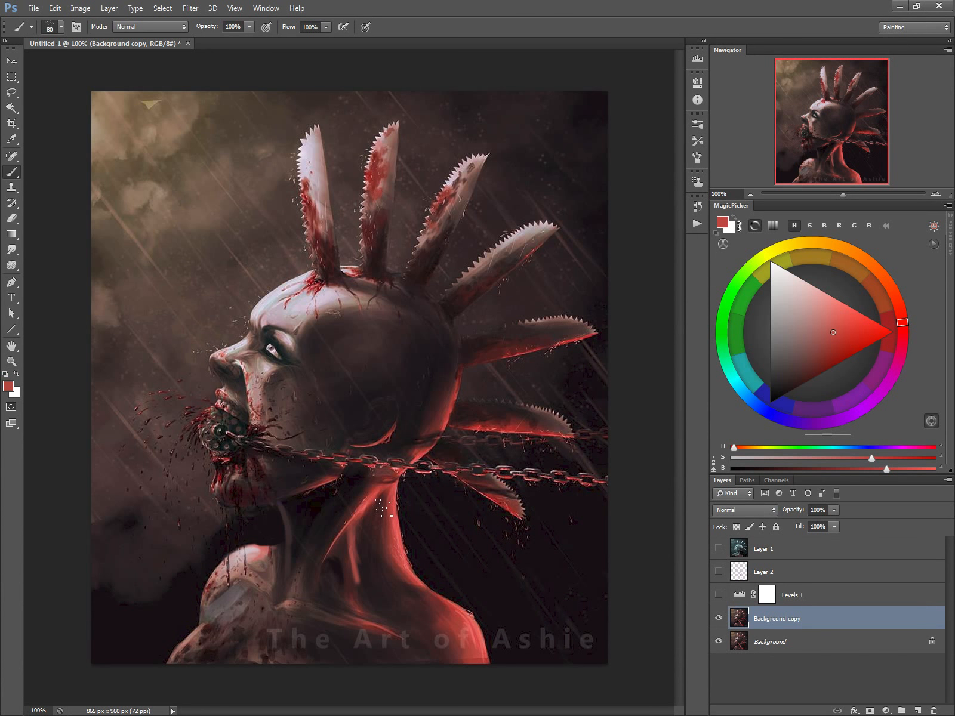
pyautogui.hotkey('ctrl', 'shift', 'n')
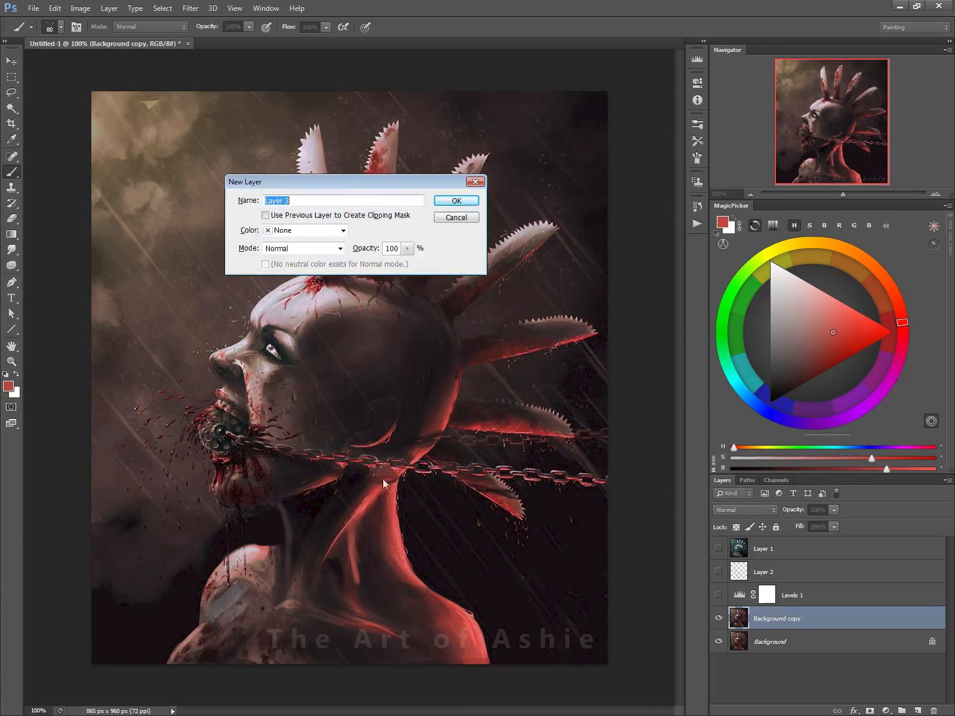
pyautogui.click(453, 203)
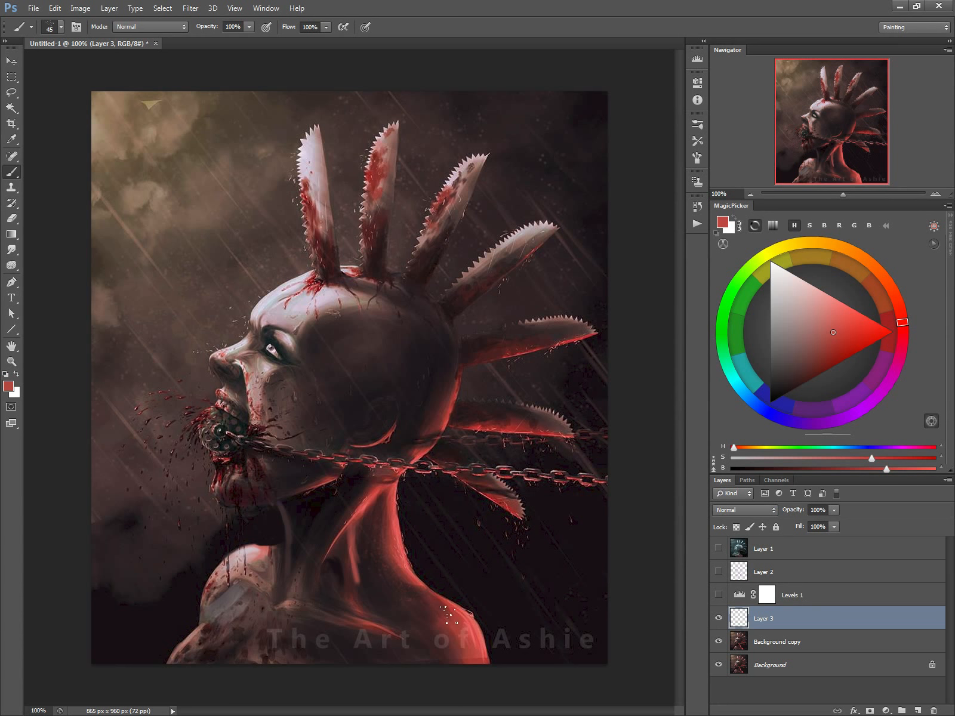
# Stipple skin texture over the neck, back of the head and temple with the 45 px speckled brush in sampled dark, red and pale tones
pyautogui.keyDown('alt'); pyautogui.click(388, 588); pyautogui.keyUp('alt')
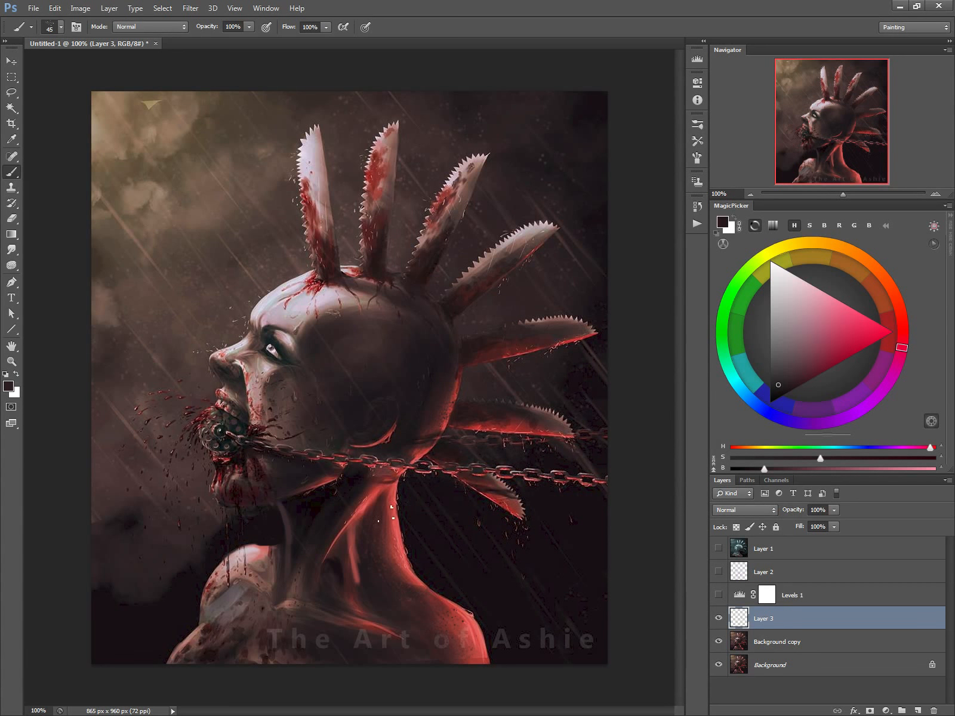
pyautogui.keyDown('alt'); pyautogui.click(392, 493); pyautogui.keyUp('alt')
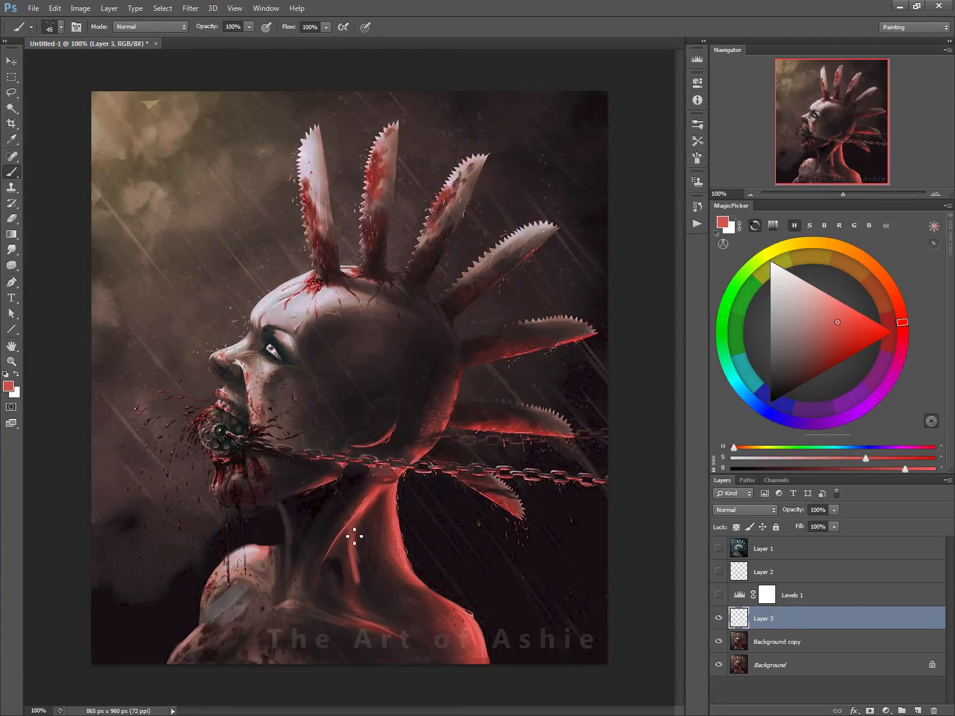
pyautogui.keyDown('alt'); pyautogui.click(310, 311); pyautogui.keyUp('alt')
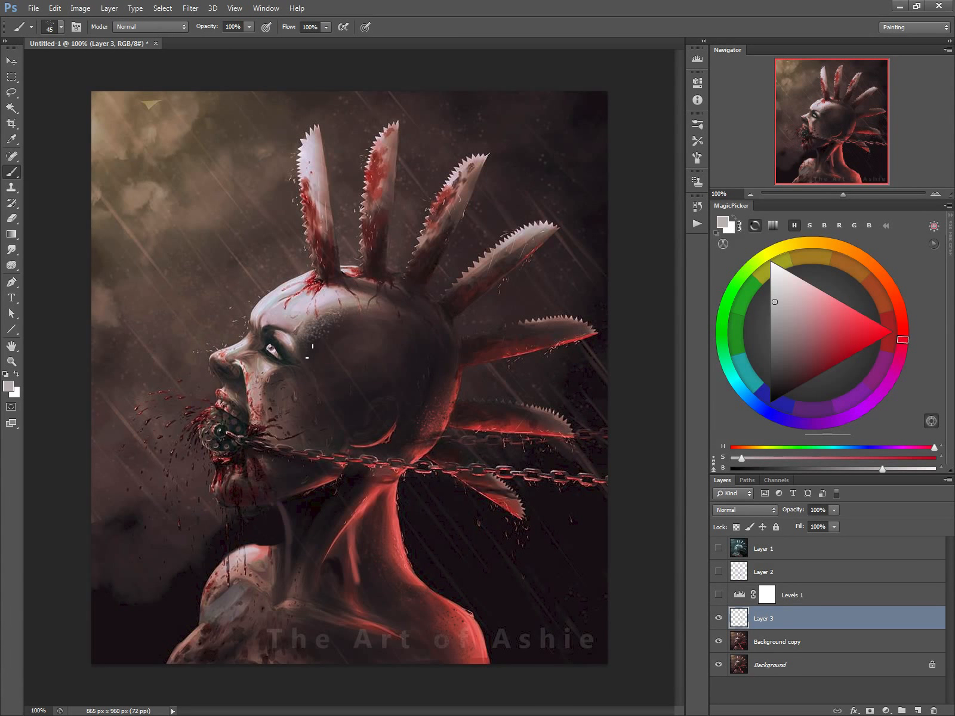
# Stipple skin texture over the temple and cheek in sampled dark and pale tones, reducing the speckled brush to 30 px
pyautogui.keyDown('alt'); pyautogui.click(320, 342); pyautogui.keyUp('alt')
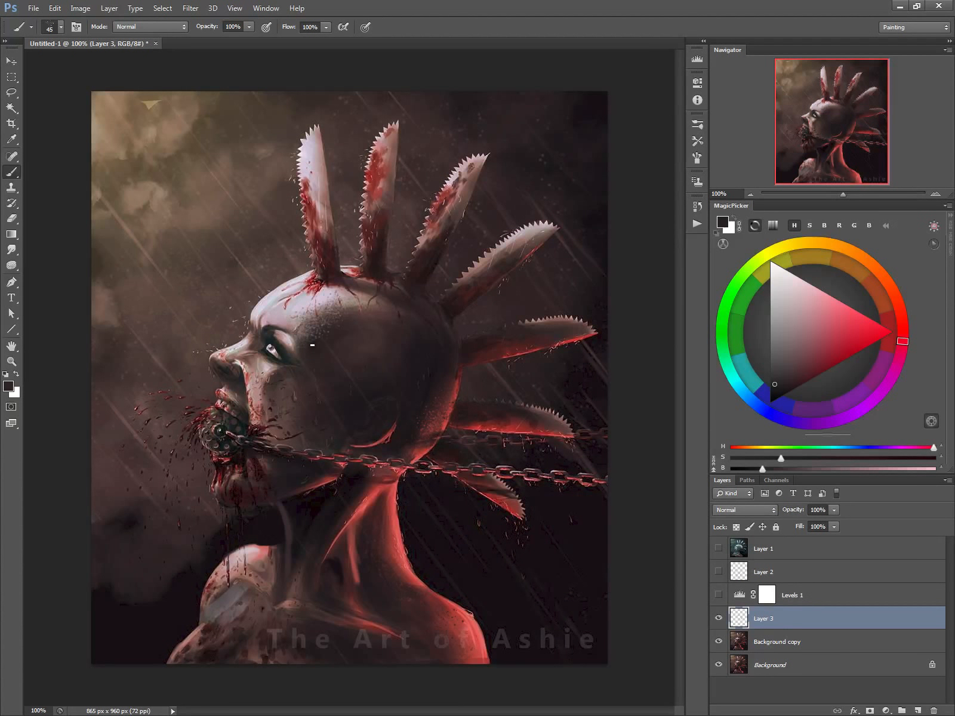
pyautogui.keyDown('alt'); pyautogui.click(281, 370); pyautogui.keyUp('alt')
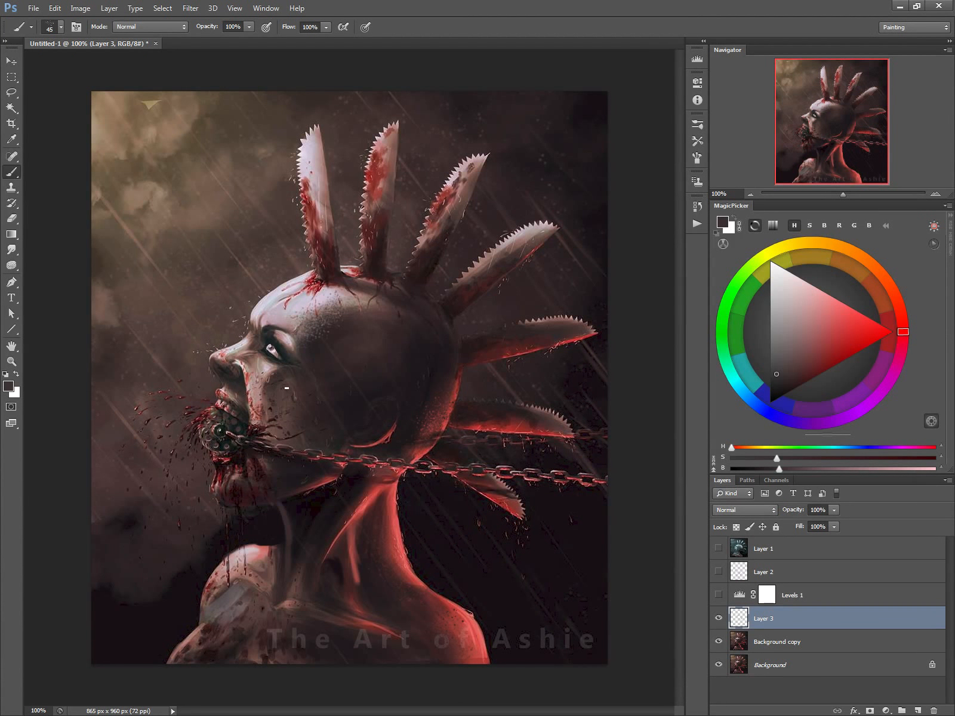
pyautogui.keyDown('alt'); pyautogui.click(268, 362); pyautogui.keyUp('alt')
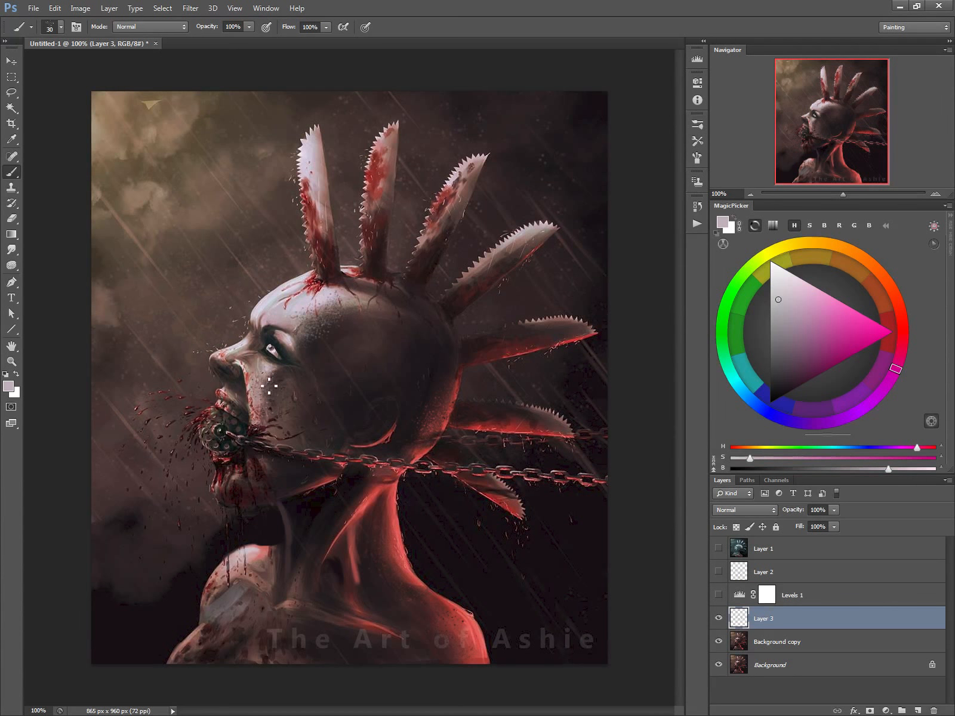
# Stipple texture over the neck, shoulders and forehead with the 30 px speckled brush in sampled red, dark and pale tones
pyautogui.keyDown('alt'); pyautogui.click(372, 494); pyautogui.keyUp('alt')
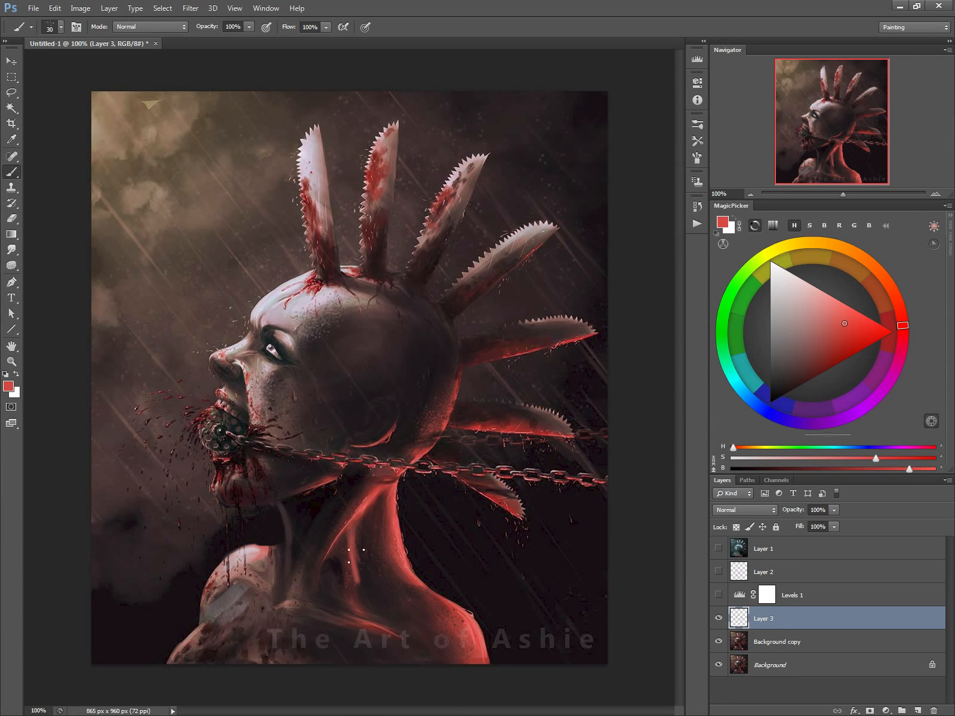
pyautogui.keyDown('alt'); pyautogui.click(332, 517); pyautogui.keyUp('alt')
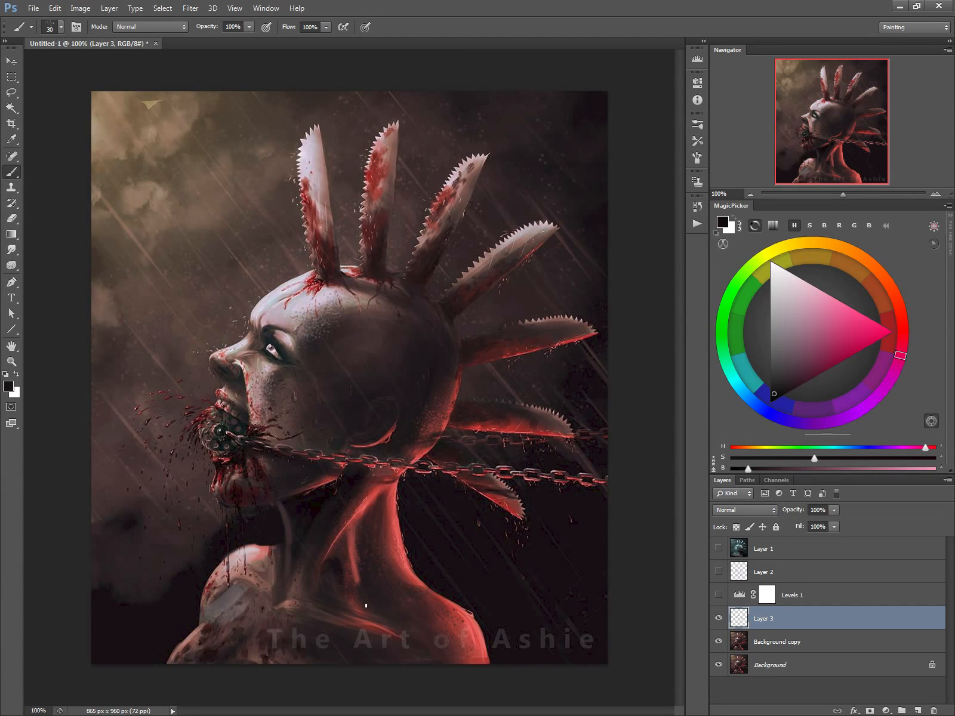
pyautogui.keyDown('alt'); pyautogui.click(254, 552); pyautogui.keyUp('alt')
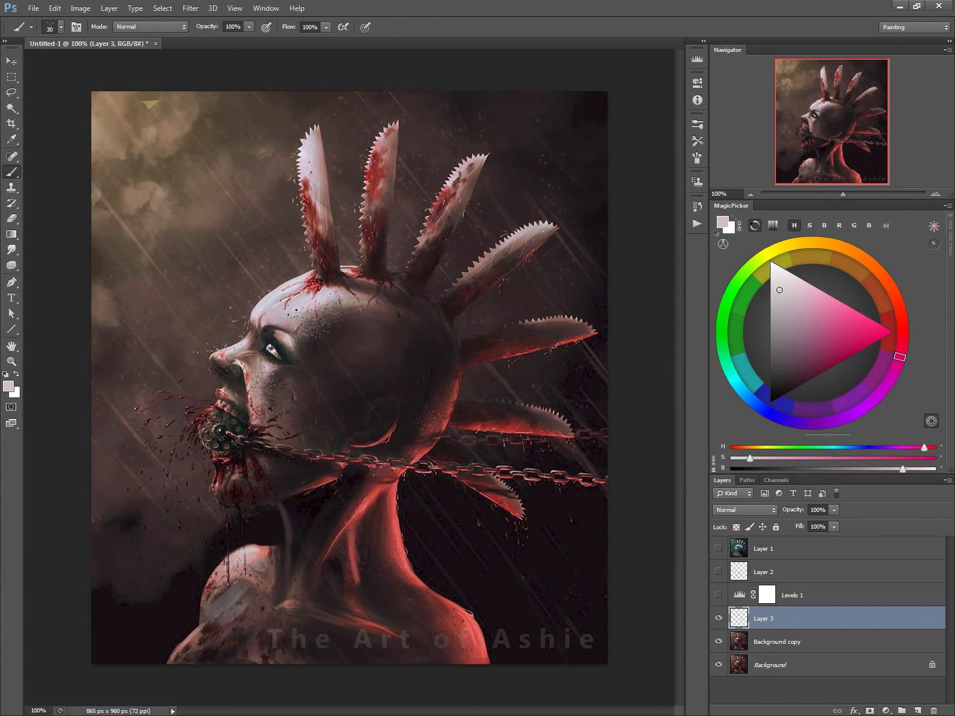
pyautogui.keyDown('alt'); pyautogui.click(314, 323); pyautogui.keyUp('alt')
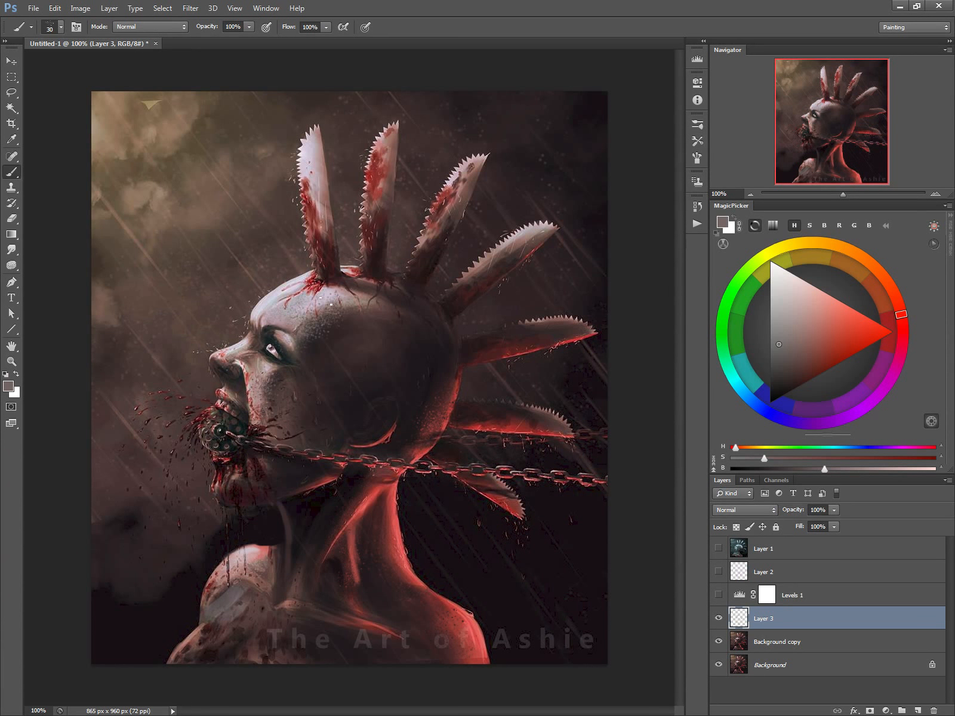
pyautogui.keyDown('alt'); pyautogui.click(354, 325); pyautogui.keyUp('alt')
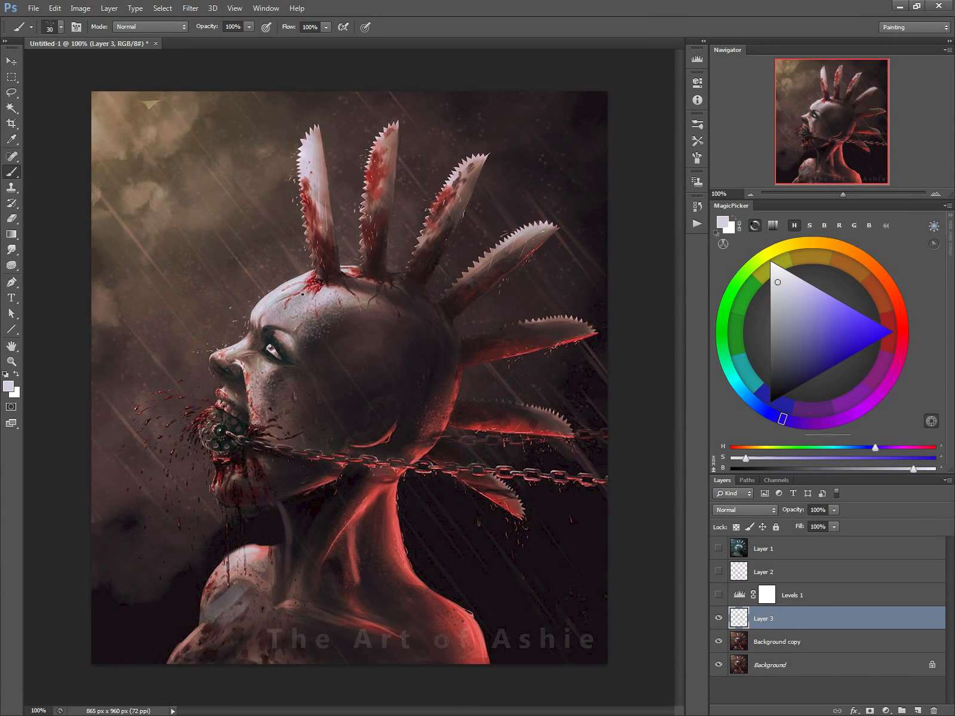
# Erase excess specks from the forehead with a soft 90 px eraser and stipple the side of the head in sampled brown tones
pyautogui.press('e')
pyautogui.rightClick(268, 276)
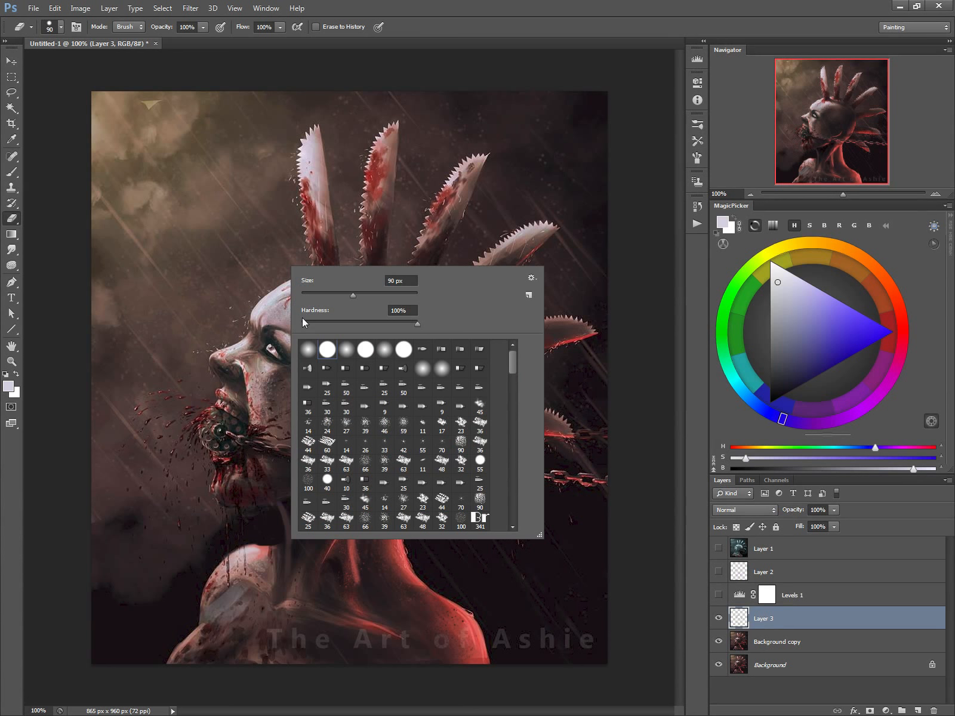
pyautogui.click(259, 240)
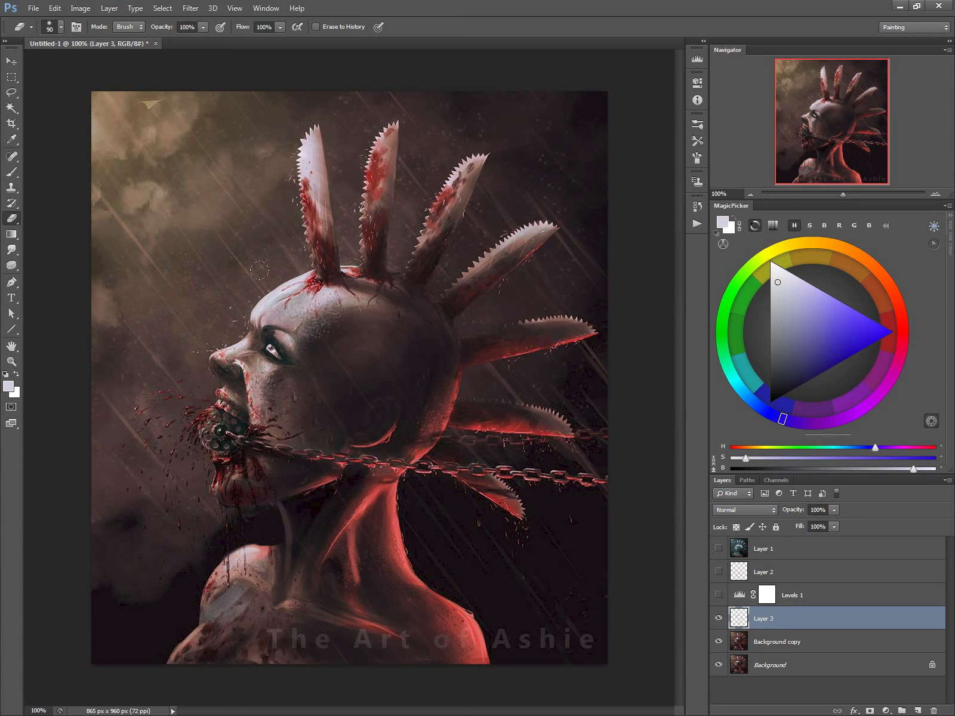
pyautogui.moveTo(281, 307)
pyautogui.mouseDown()
pyautogui.moveTo(296, 302)
pyautogui.moveTo(283, 310)
pyautogui.mouseUp()
pyautogui.press('b')
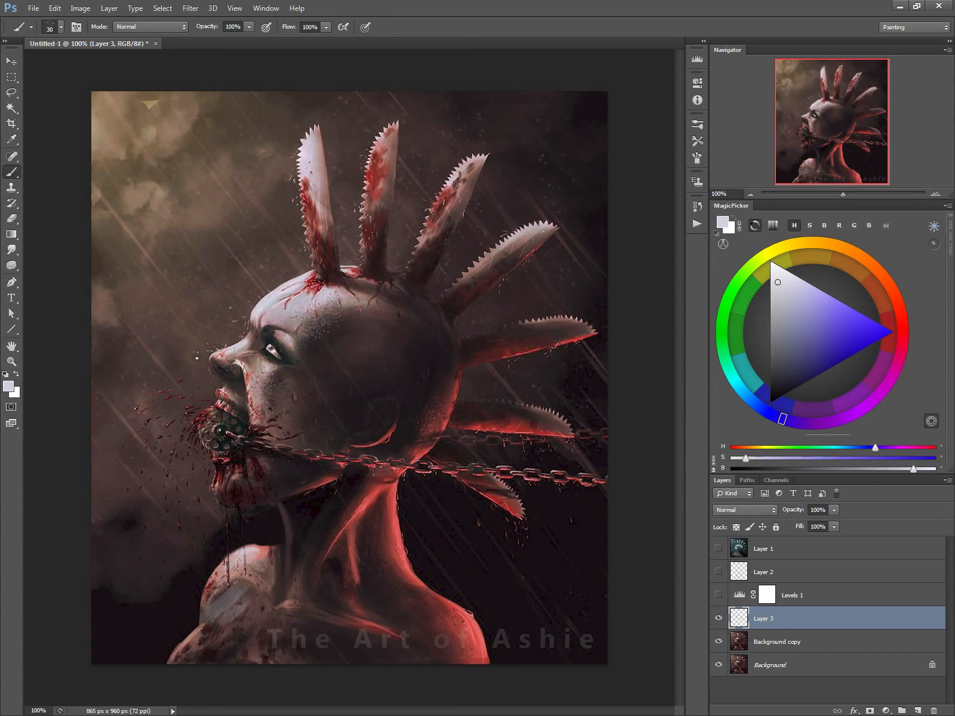
pyautogui.keyDown('alt'); pyautogui.click(362, 294); pyautogui.keyUp('alt')
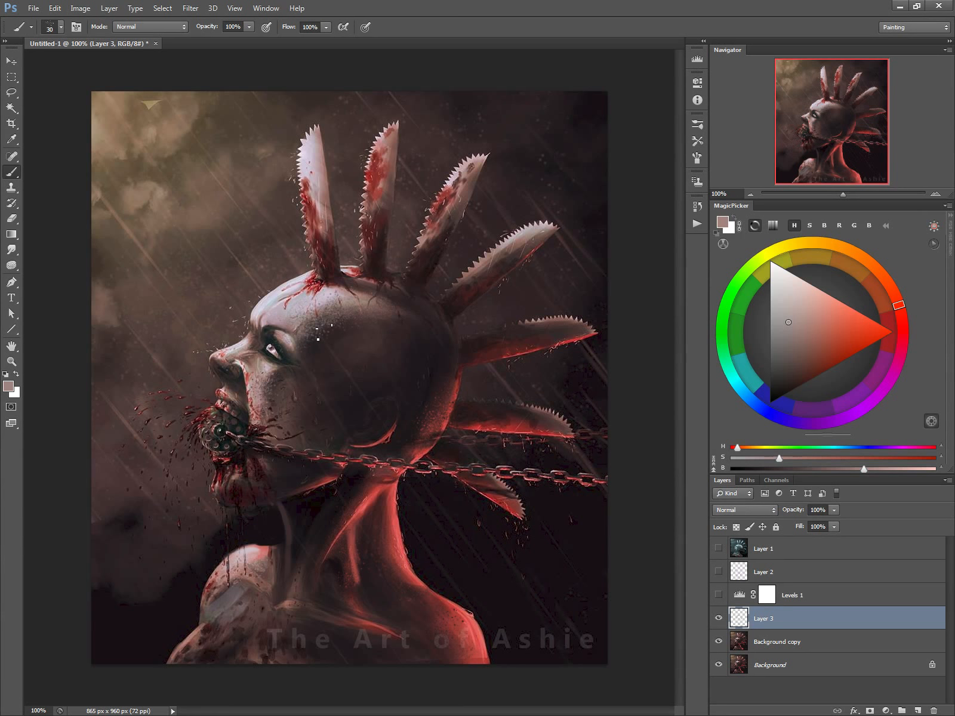
pyautogui.keyDown('alt'); pyautogui.click(380, 327); pyautogui.keyUp('alt')
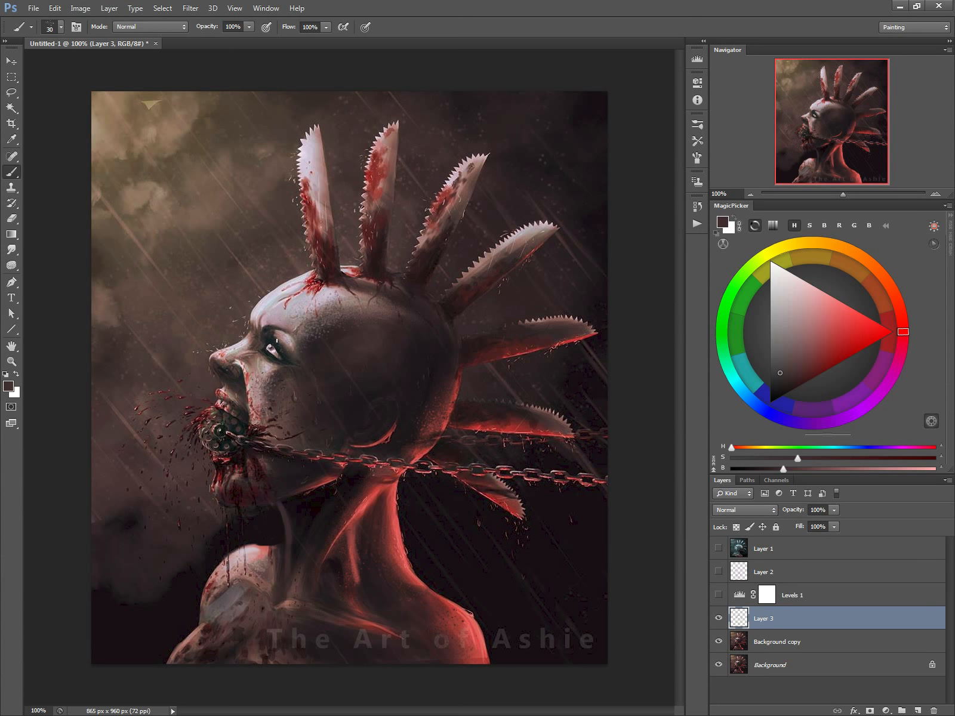
# Show and select Layer 2, and set the 36 px textured brush preset to 8 px
pyautogui.click(718, 571)
pyautogui.click(733, 563)
pyautogui.rightClick(423, 446)
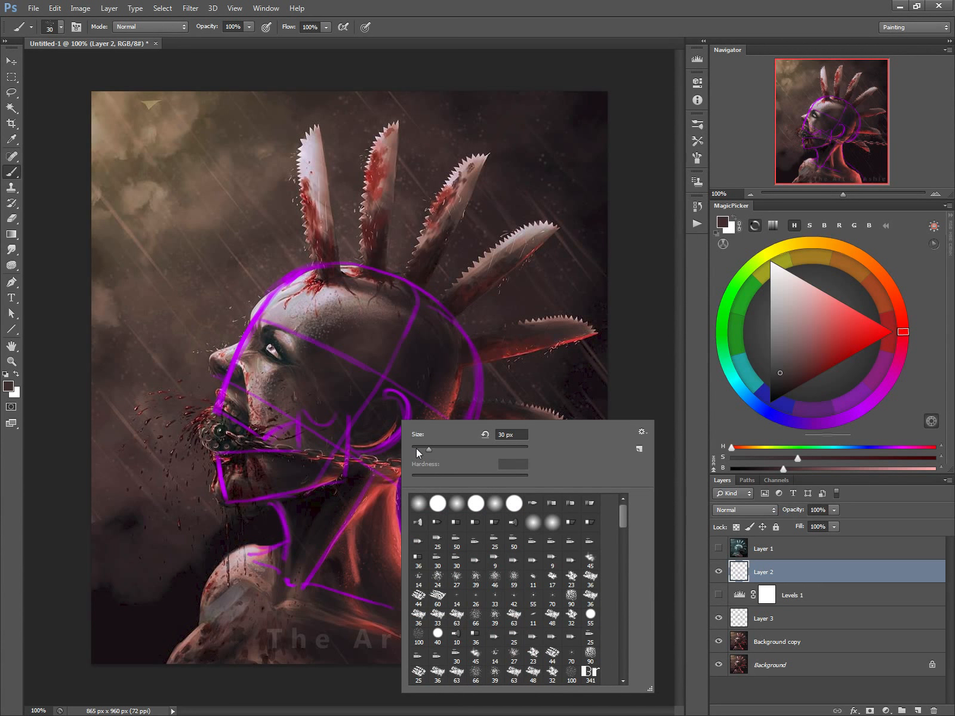
pyautogui.click(590, 579)
pyautogui.moveTo(431, 448); pyautogui.dragTo(416, 453)
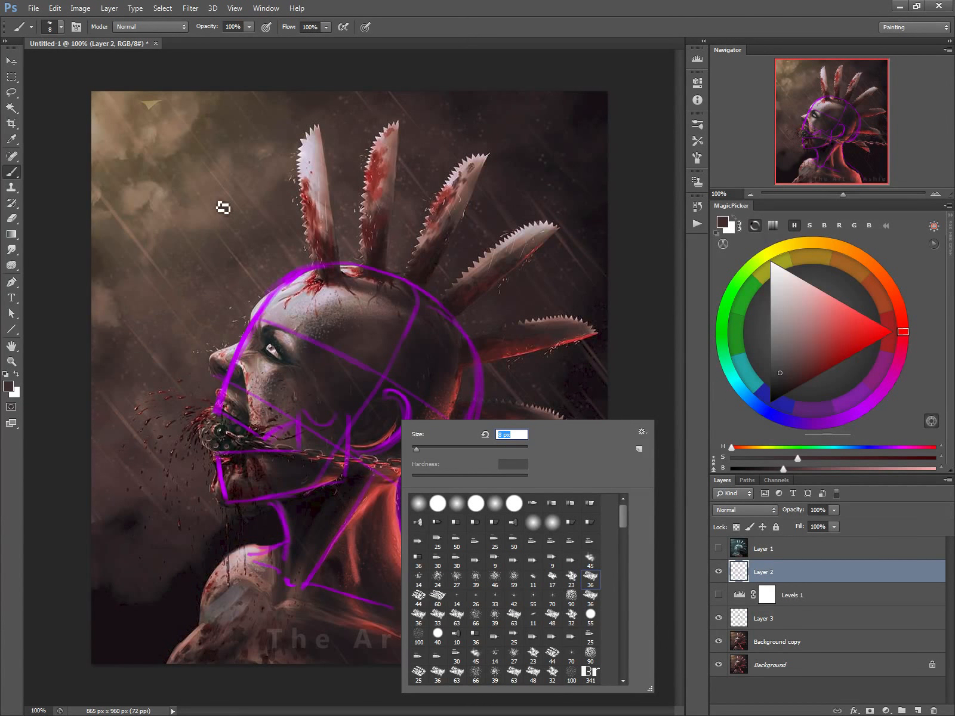
pyautogui.click(215, 153)
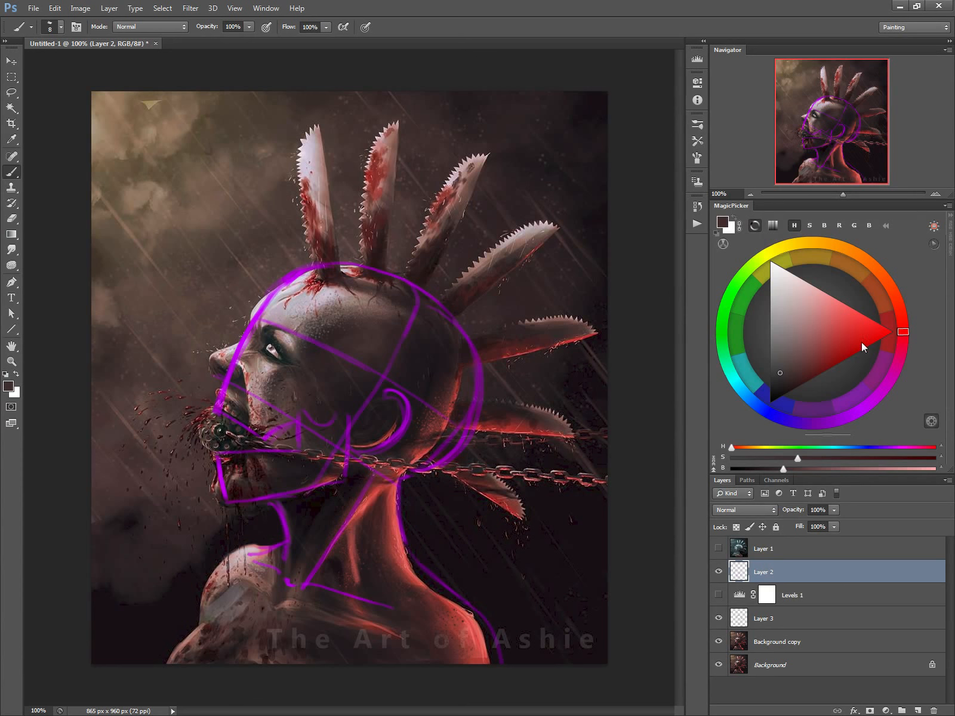
# Sketch water droplets and a winding drip trail in bright red on the background in front of the face
pyautogui.click(879, 332)
pyautogui.moveTo(200, 142)
pyautogui.mouseDown()
pyautogui.moveTo(185, 180)
pyautogui.moveTo(227, 189)
pyautogui.moveTo(208, 219)
pyautogui.moveTo(202, 198)
pyautogui.moveTo(181, 222)
pyautogui.mouseUp()
pyautogui.moveTo(196, 138); pyautogui.dragTo(207, 156)
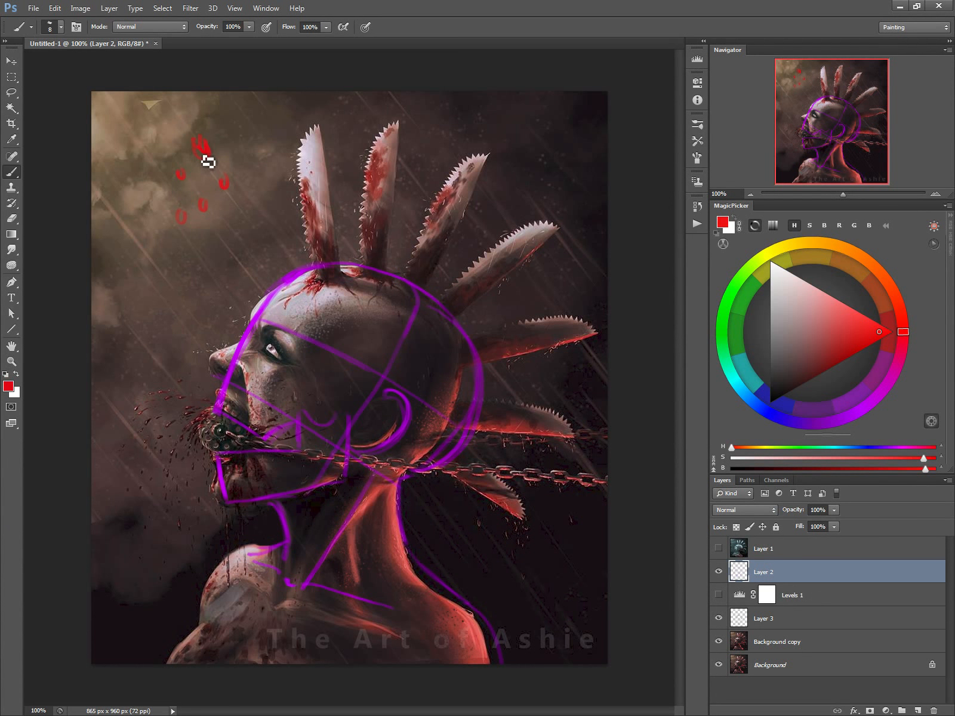
pyautogui.moveTo(202, 157)
pyautogui.mouseDown()
pyautogui.moveTo(205, 203)
pyautogui.moveTo(201, 195)
pyautogui.moveTo(210, 200)
pyautogui.moveTo(200, 216)
pyautogui.moveTo(218, 223)
pyautogui.moveTo(204, 205)
pyautogui.moveTo(229, 275)
pyautogui.moveTo(226, 302)
pyautogui.moveTo(186, 348)
pyautogui.mouseUp()
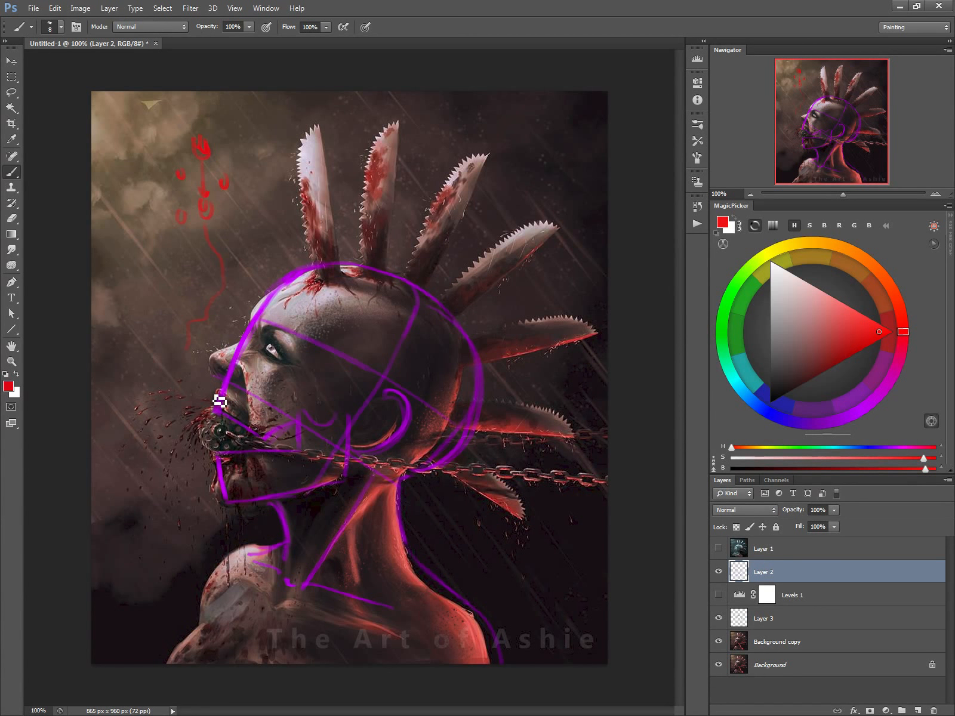
# Hide Layer 2 and paint a water droplet on the cheek on Layer 3, using a 3 px brush in a pale tone sampled from the forehead
pyautogui.click(718, 572)
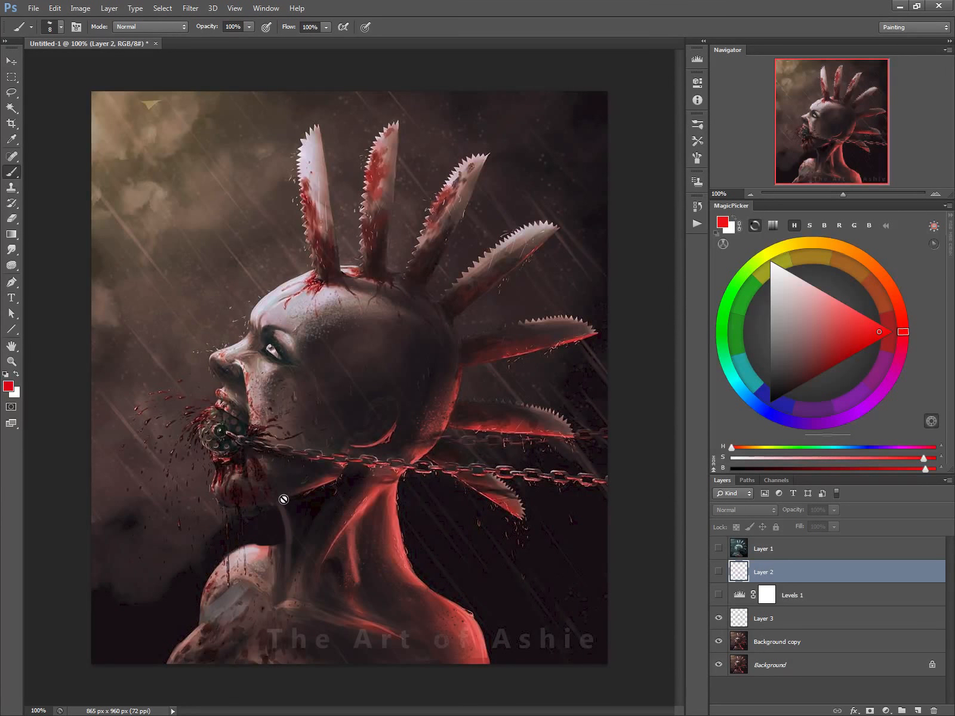
pyautogui.keyDown('alt'); pyautogui.click(275, 298); pyautogui.keyUp('alt')
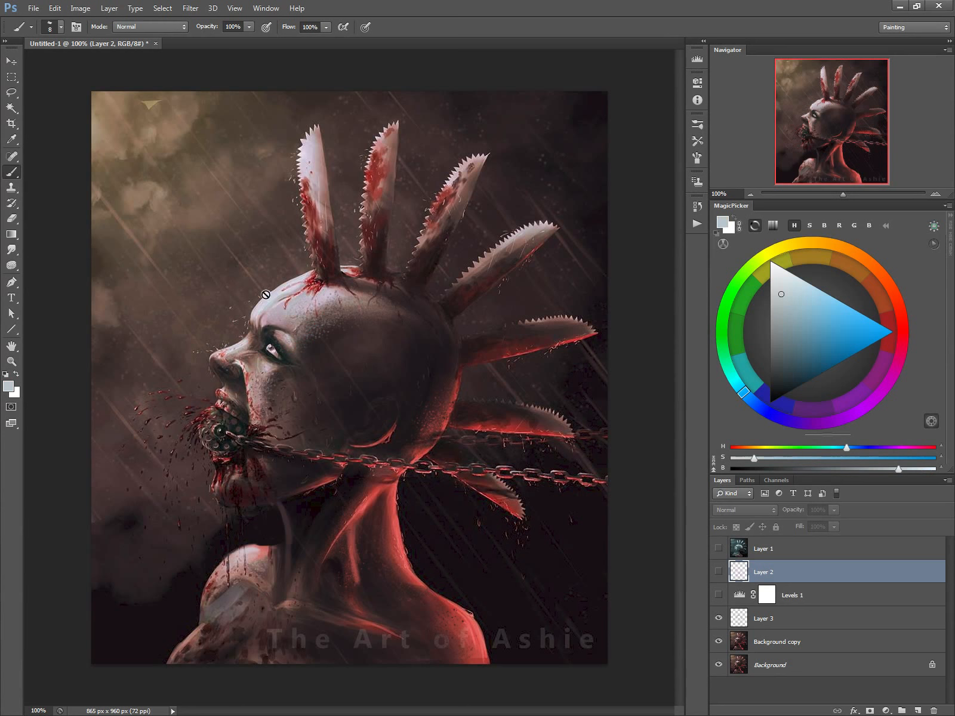
pyautogui.press('[')
pyautogui.press('[')
pyautogui.press('[')
pyautogui.press('[')
pyautogui.press('[')
pyautogui.hotkey('alt', '[')
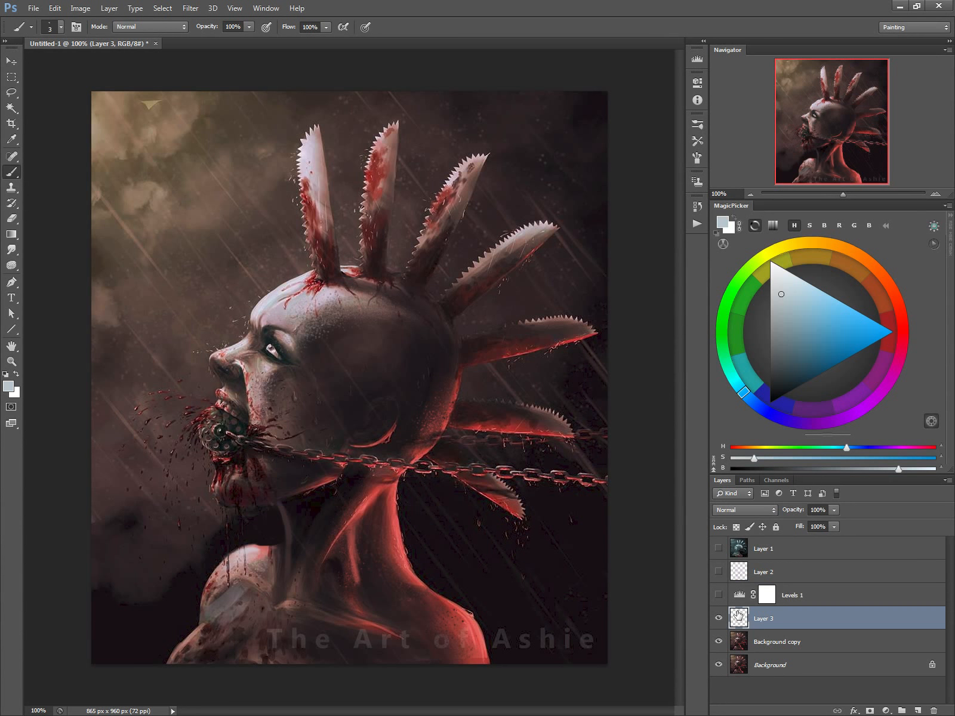
pyautogui.press('[')
pyautogui.rightClick(272, 376)
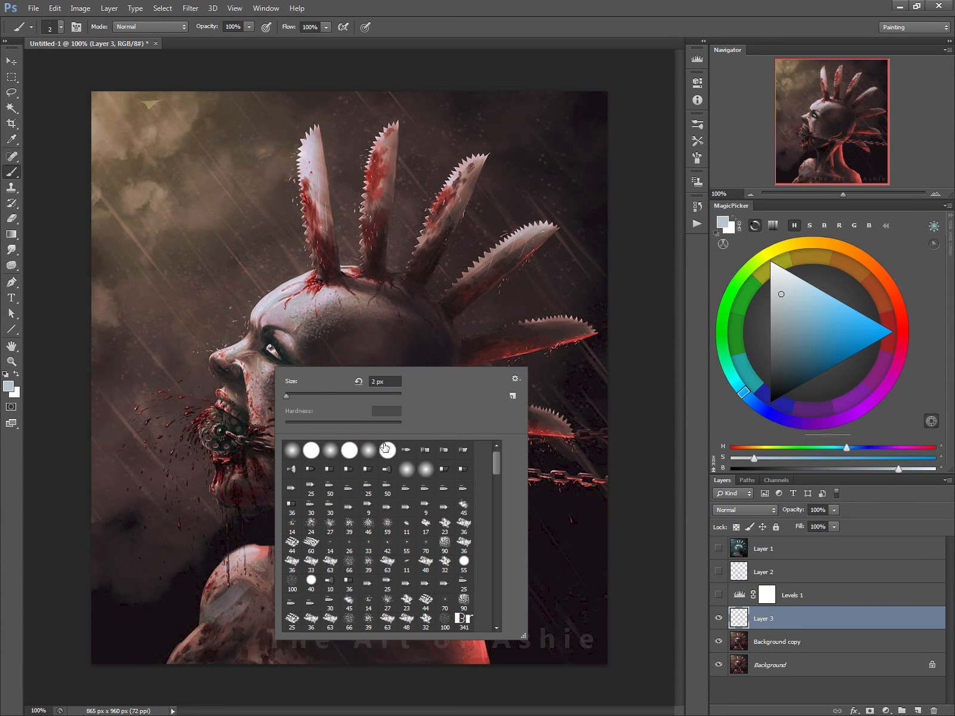
pyautogui.press('Escape')
pyautogui.press(']')
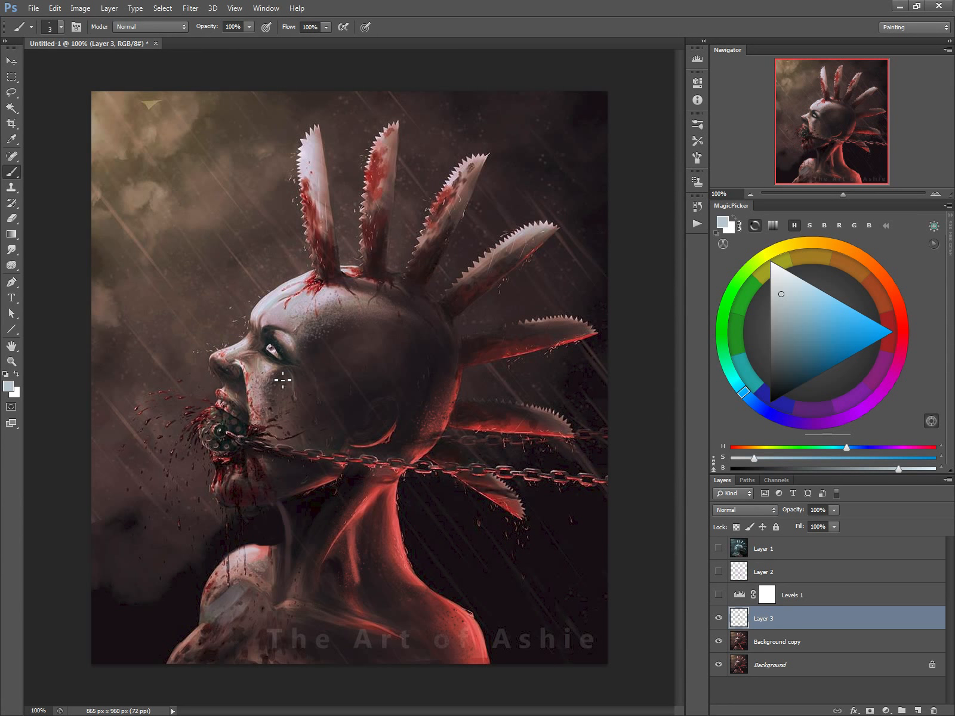
# Paint fine water droplets on the temple, neck and back shoulder in sampled pale and red tones, and lower Layer 3's opacity to 73%
pyautogui.keyDown('alt'); pyautogui.click(270, 303); pyautogui.keyUp('alt')
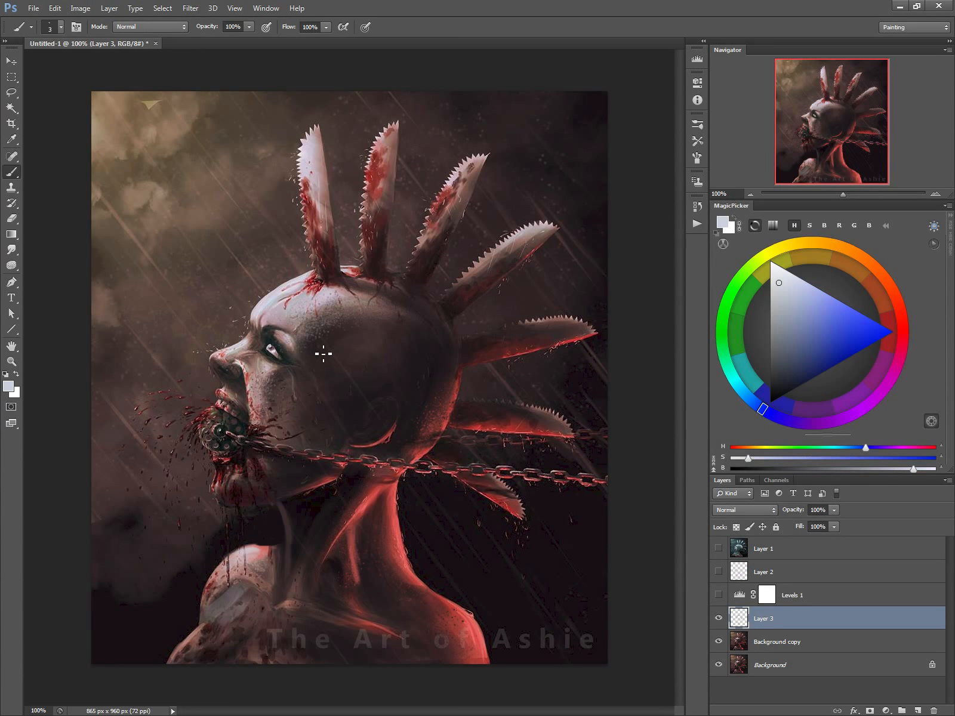
pyautogui.moveTo(320, 348); pyautogui.dragTo(318, 339)
pyautogui.keyDown('alt'); pyautogui.click(381, 445); pyautogui.keyUp('alt')
pyautogui.keyDown('alt'); pyautogui.click(394, 508); pyautogui.keyUp('alt')
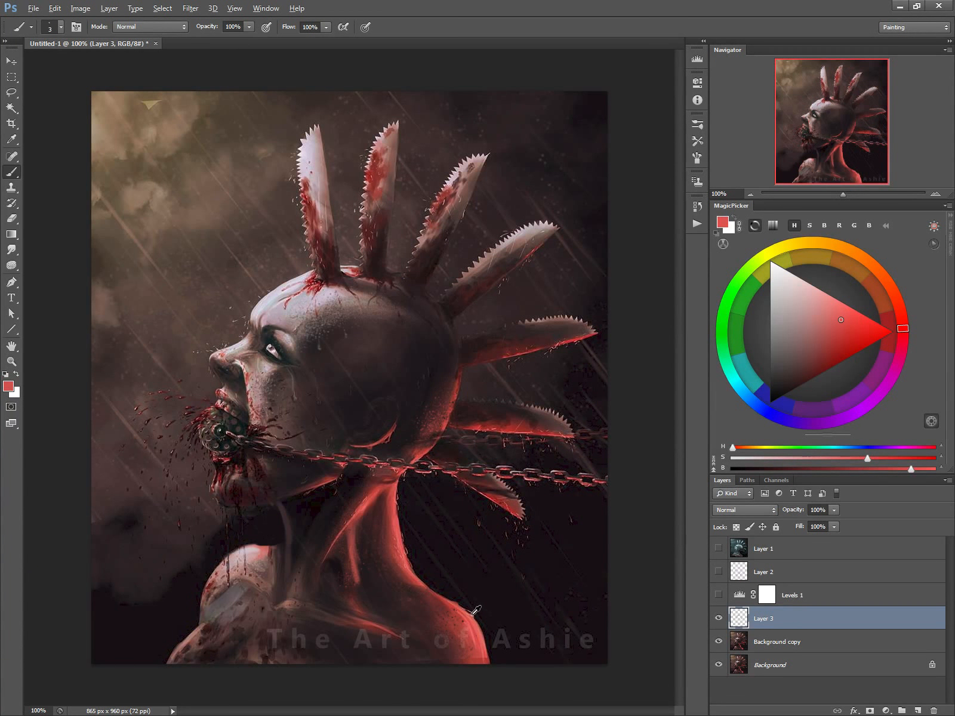
pyautogui.keyDown('alt'); pyautogui.click(274, 310); pyautogui.keyUp('alt')
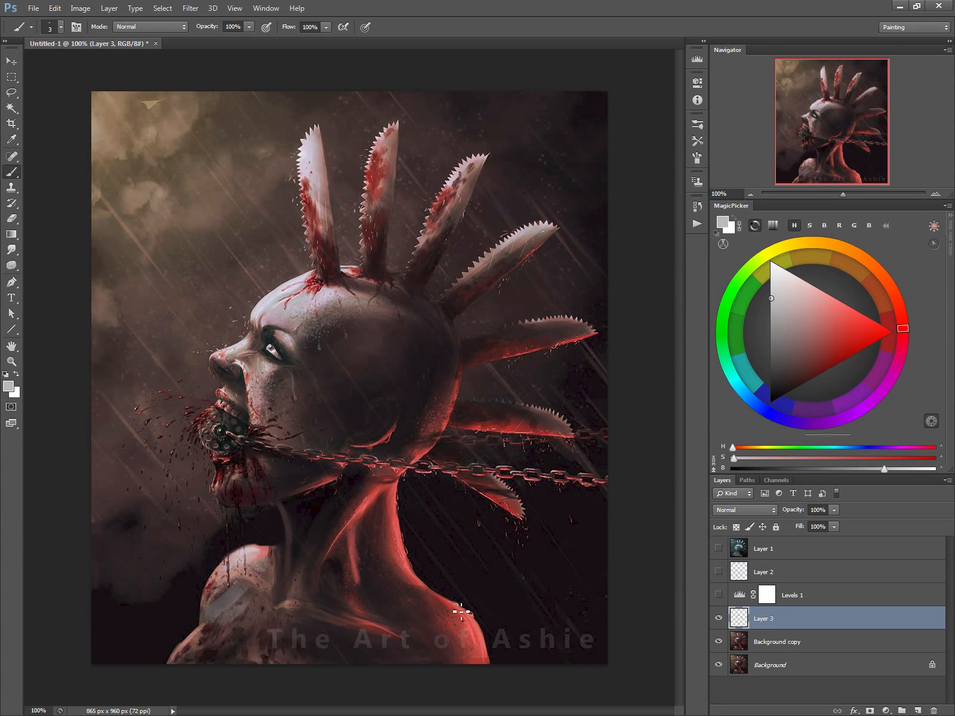
pyautogui.moveTo(461, 607); pyautogui.dragTo(453, 603)
pyautogui.moveTo(798, 511); pyautogui.dragTo(792, 508)
pyautogui.moveTo(798, 514); pyautogui.dragTo(792, 513)
# Refine the eye's iris and highlights with the 3 px brush in dark and pale tones sampled from the painting
pyautogui.keyDown('alt'); pyautogui.click(273, 346); pyautogui.keyUp('alt')
pyautogui.keyDown('alt'); pyautogui.click(272, 345); pyautogui.keyUp('alt')
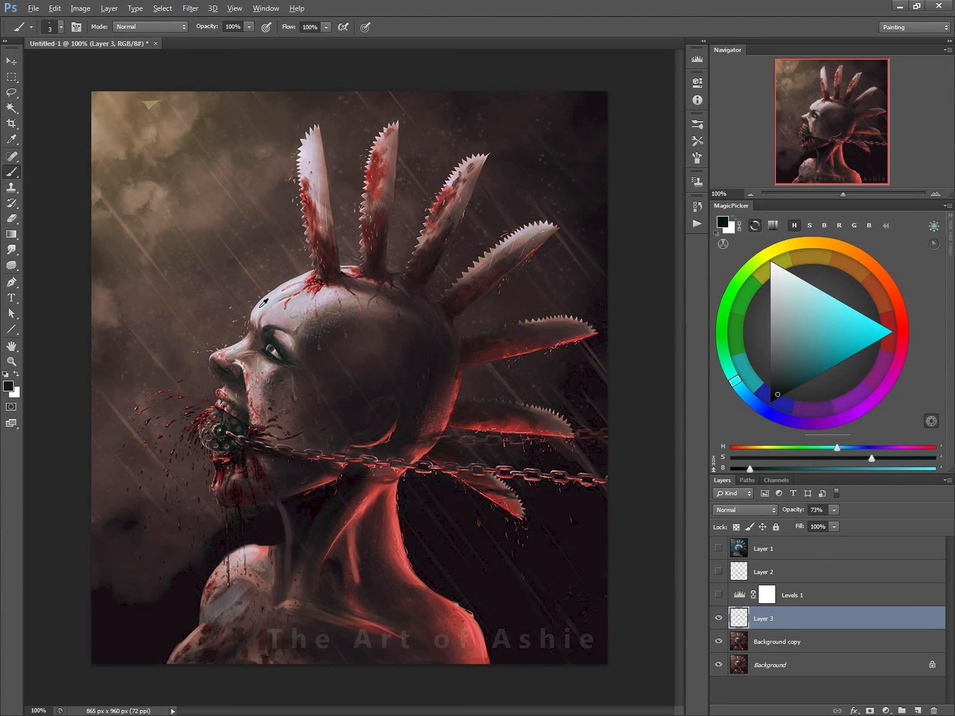
pyautogui.keyDown('alt'); pyautogui.click(274, 355); pyautogui.keyUp('alt')
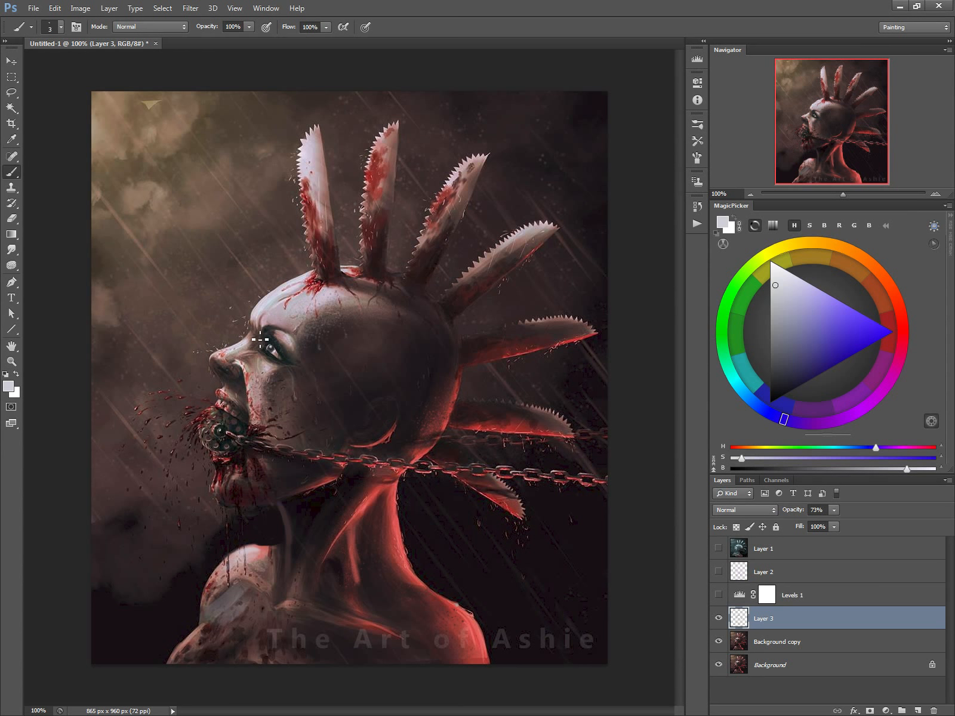
# Show Layer 2, sample its purple guide color and outline the eye's shape with a 4 px brush
pyautogui.click(719, 572)
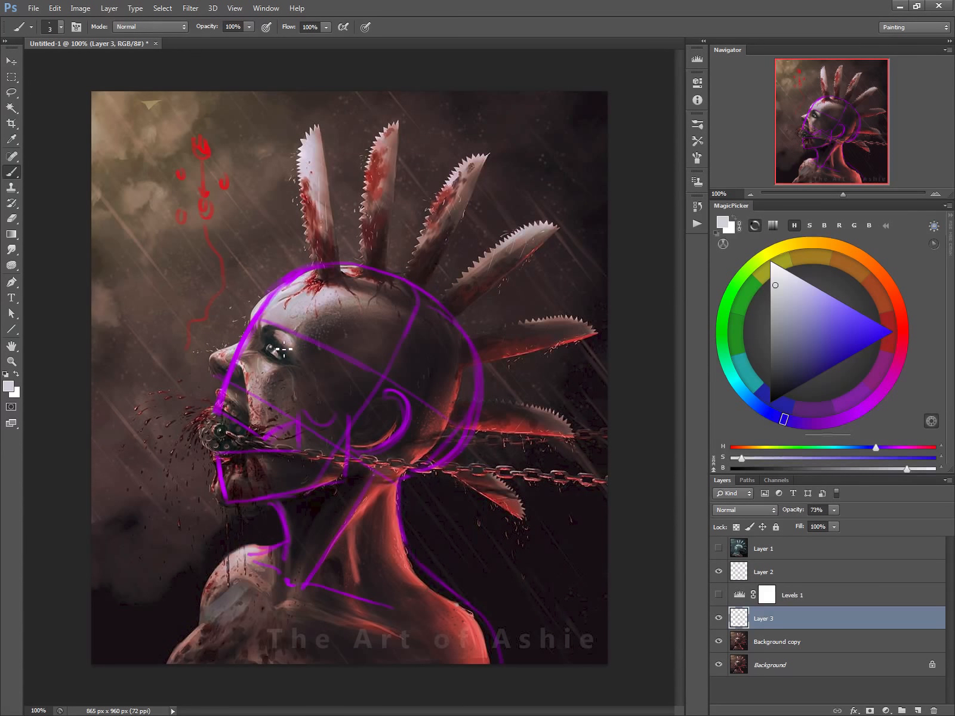
pyautogui.keyDown('alt'); pyautogui.click(255, 326); pyautogui.keyUp('alt')
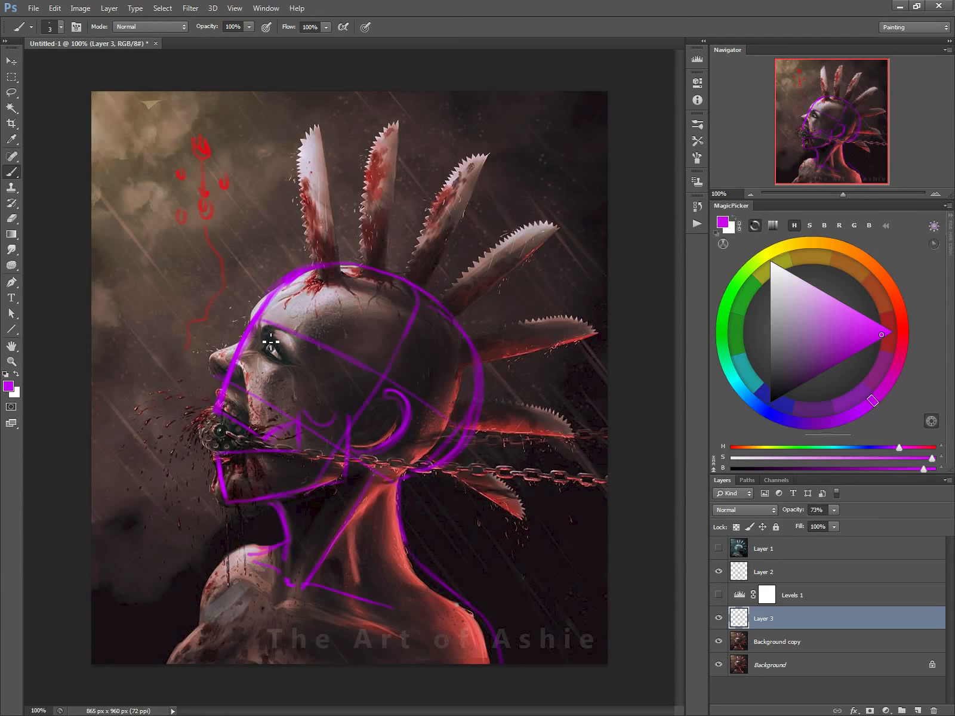
pyautogui.press(']')
pyautogui.moveTo(273, 341)
pyautogui.mouseDown()
pyautogui.moveTo(281, 334)
pyautogui.moveTo(287, 357)
pyautogui.mouseUp()
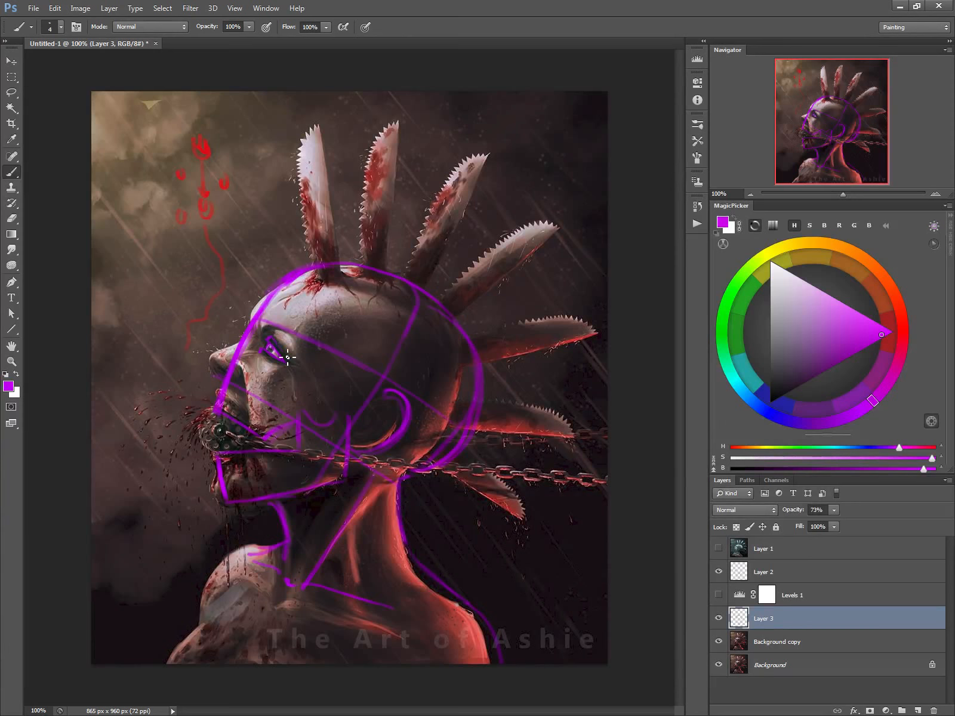